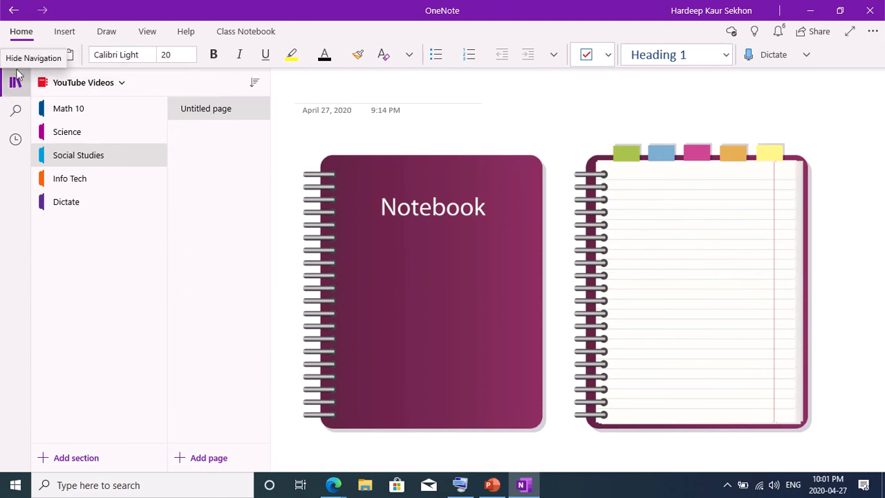
- Collapse the ribbon, and hide and show the notebook navigation pane again
click(20, 32)
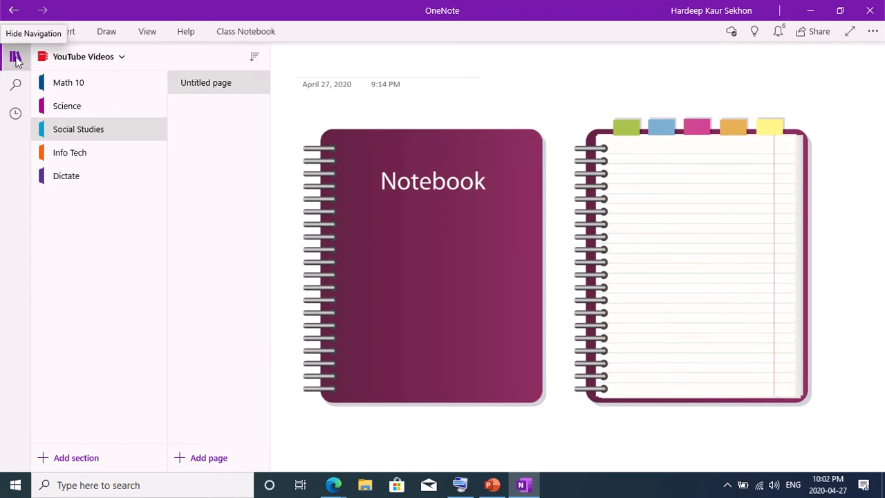
click(16, 58)
click(15, 59)
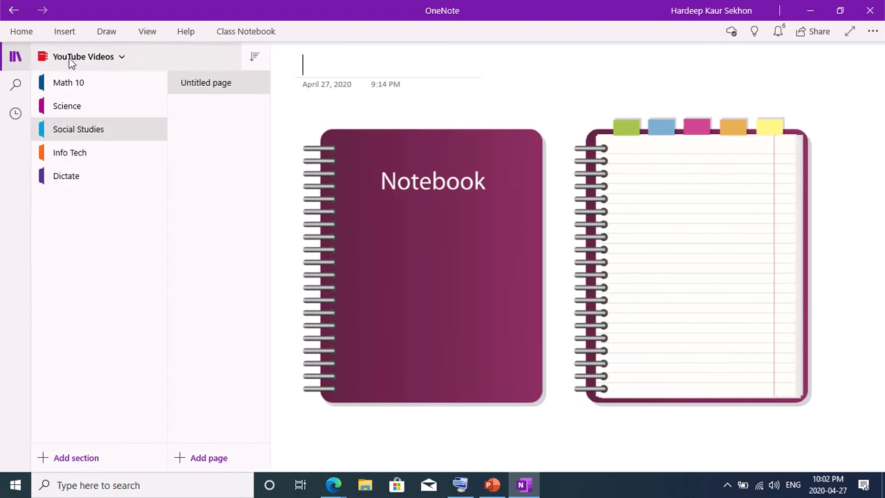
click(69, 60)
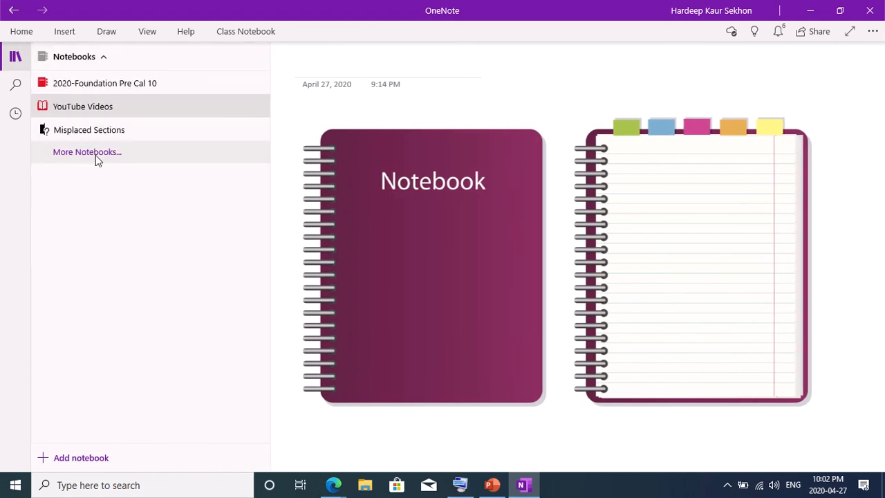
click(76, 460)
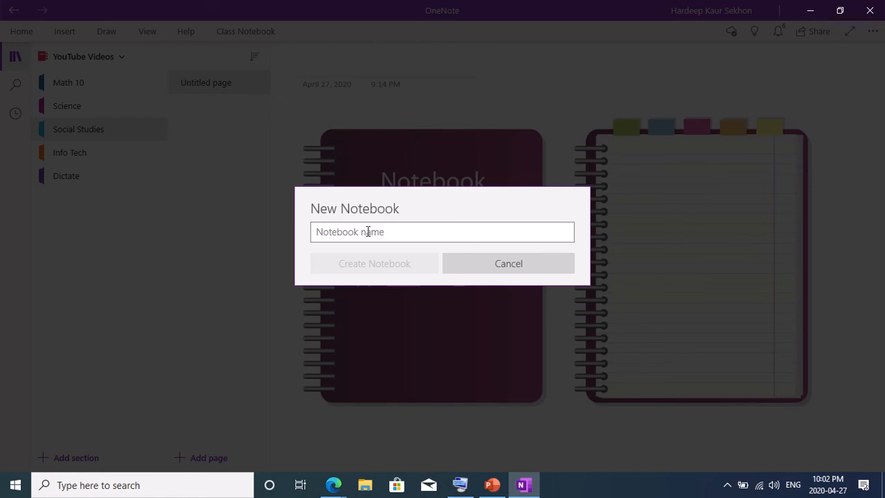
click(533, 267)
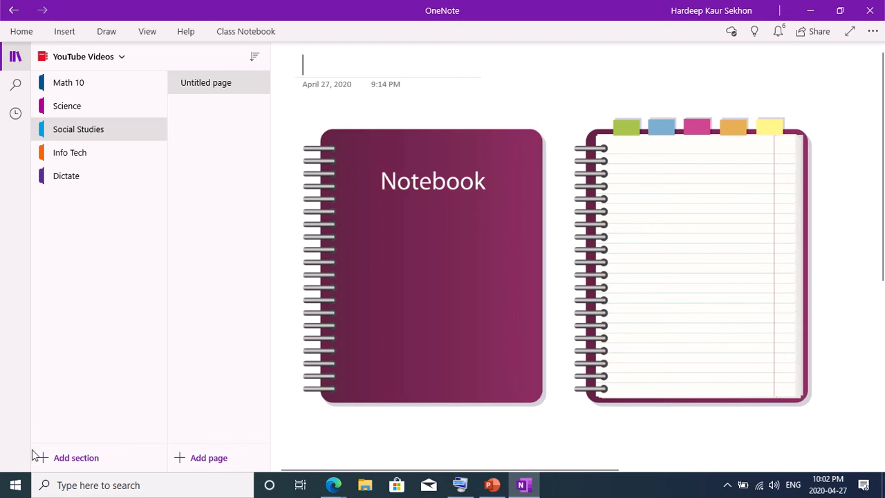
- Add two new sections named PE and English to the YouTube Videos notebook
click(62, 459)
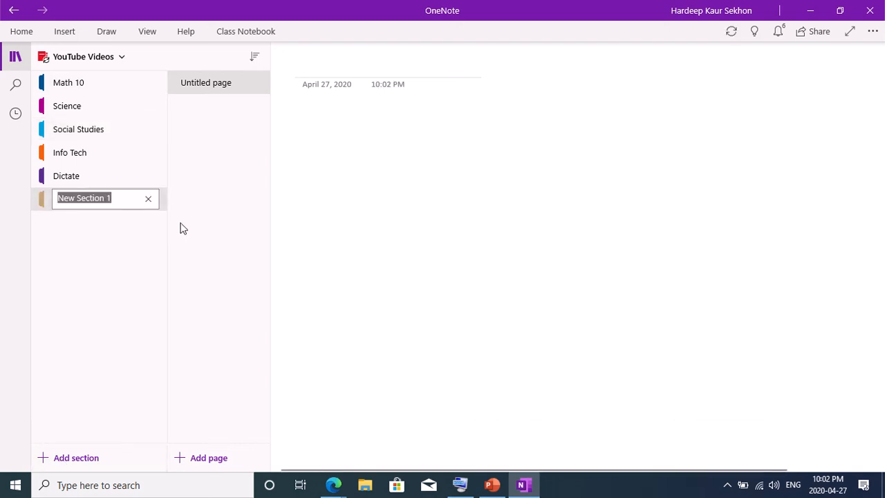
text(PE)
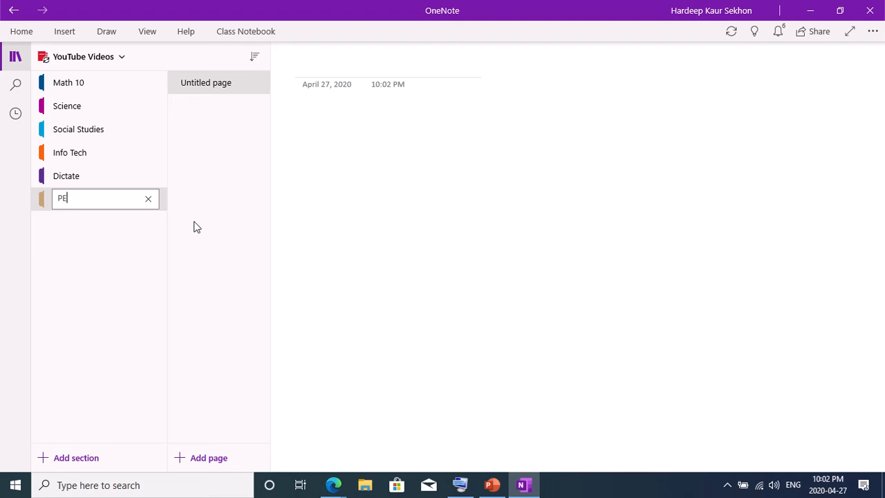
key(Return)
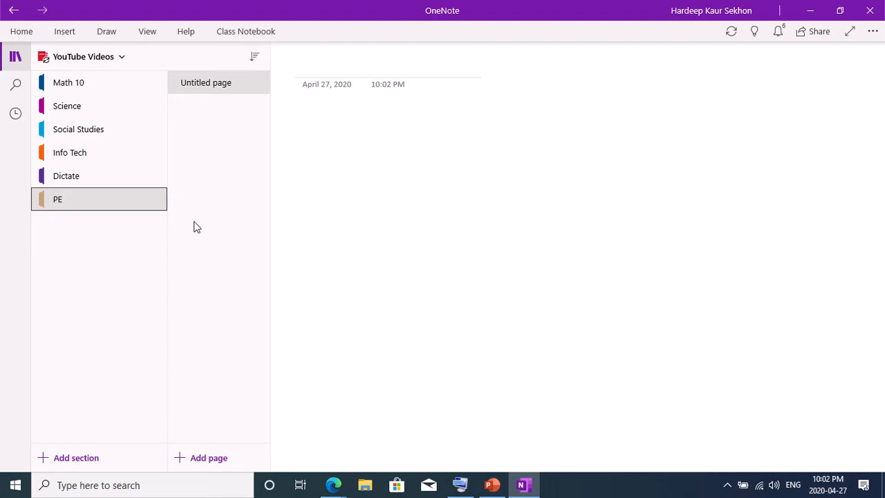
click(72, 462)
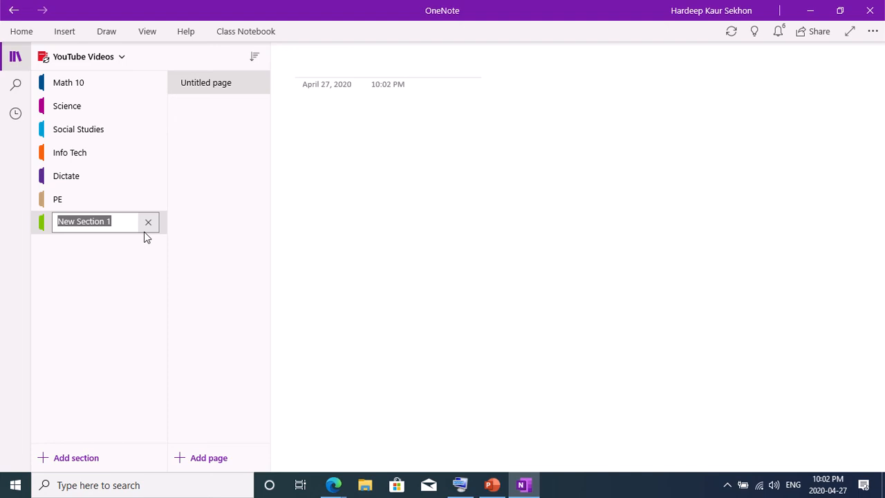
text(English)
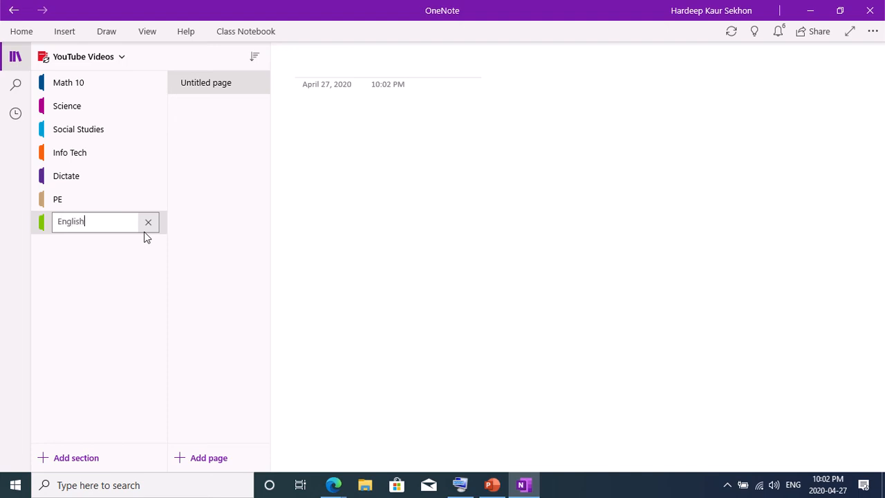
key(Return)
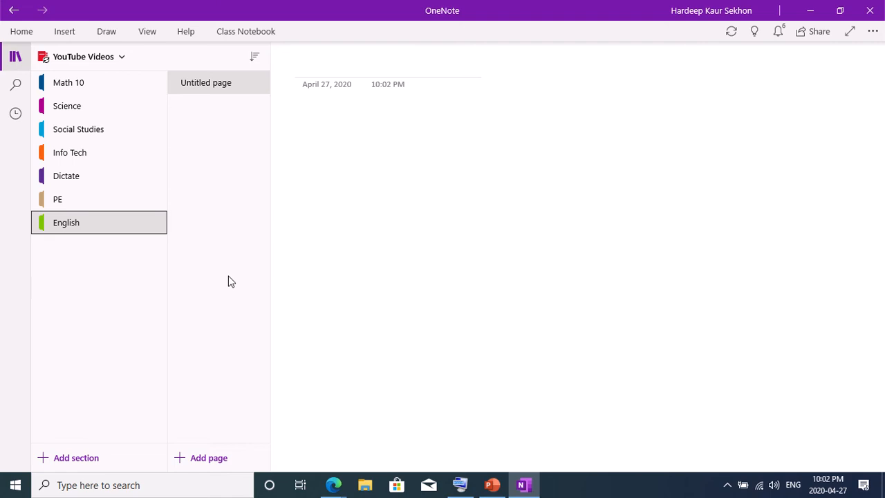
- Look through the notebook's sections in turn, from Math 10 down to English
click(69, 84)
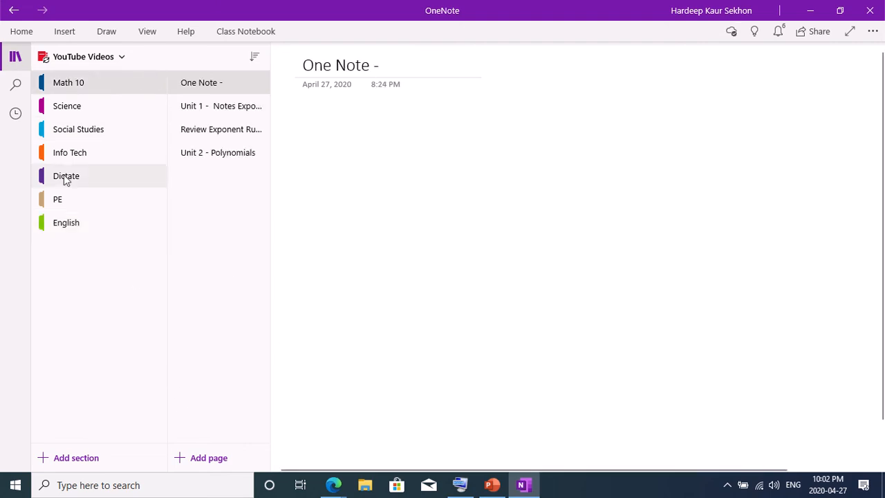
click(93, 109)
click(84, 131)
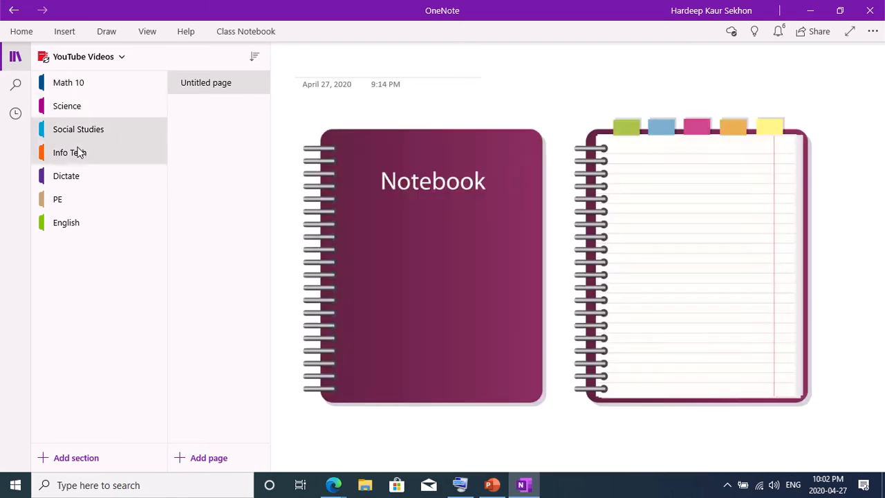
click(78, 152)
click(70, 179)
click(69, 200)
click(73, 224)
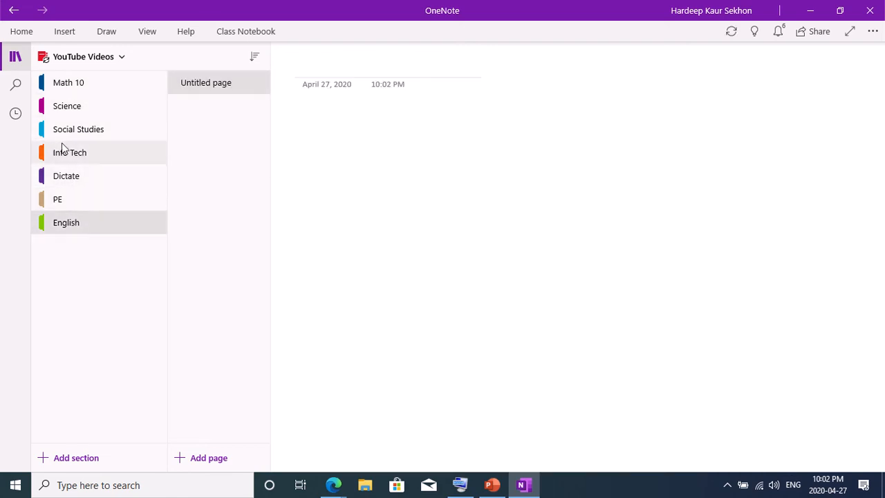
- Add a page titled "Unit 3 - Trigonometry" to the Math 10 section and place the cursor in its body
click(90, 85)
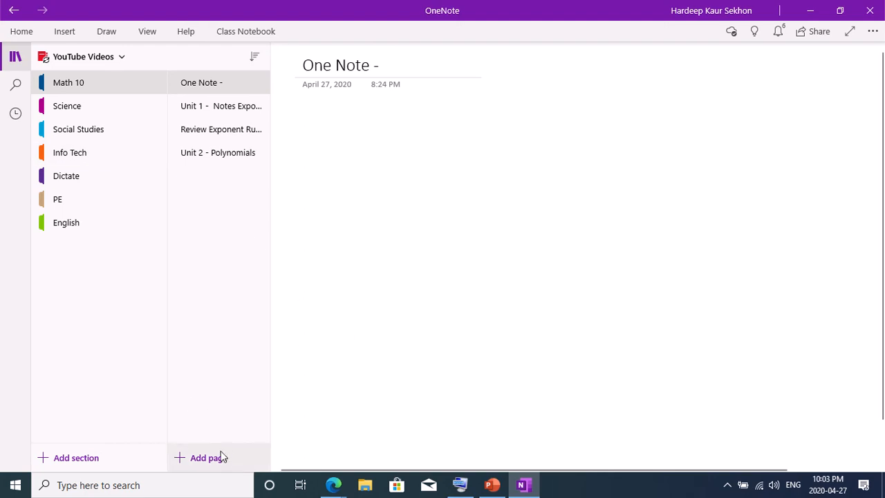
click(198, 458)
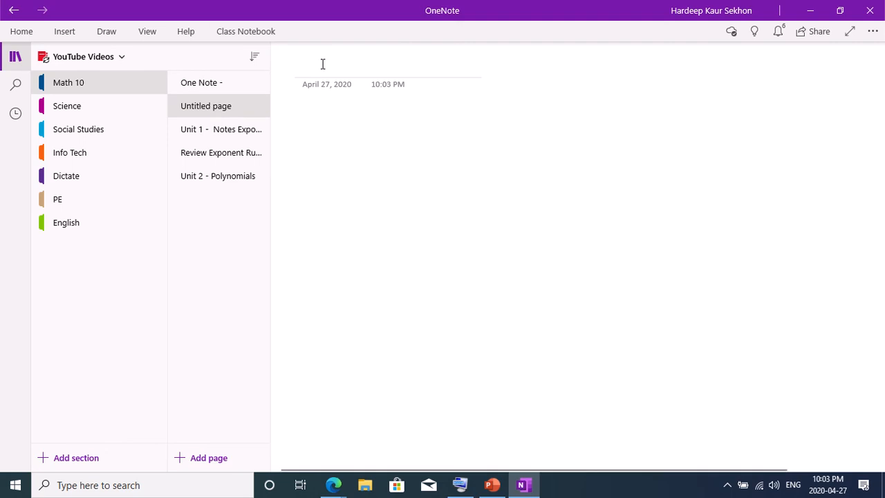
text(U)
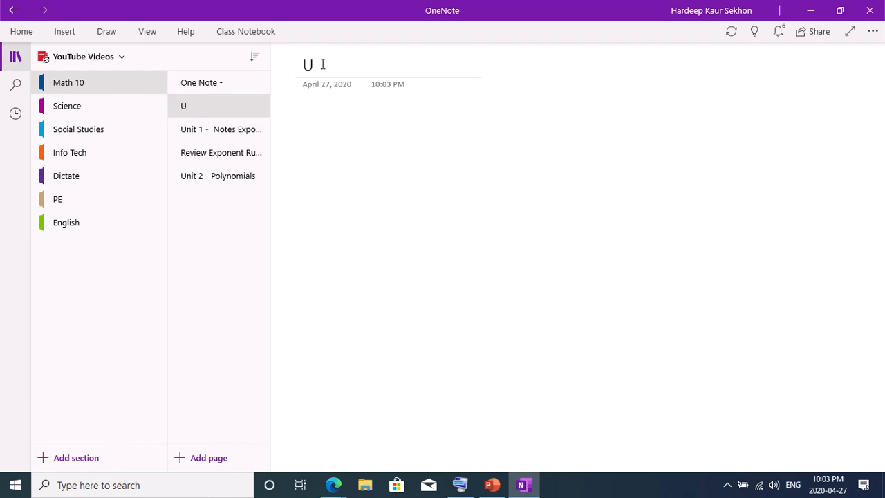
text(nit 3 - Trigo)
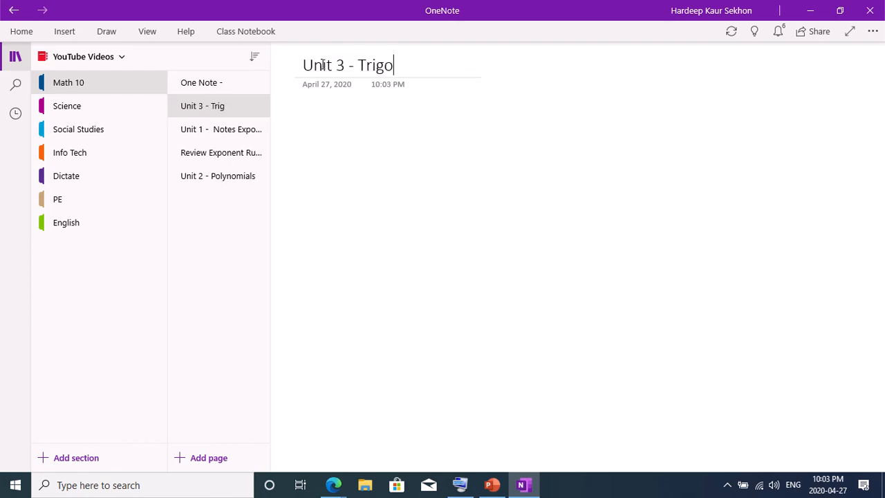
key(BackSpace)
text(onomer)
key(BackSpace)
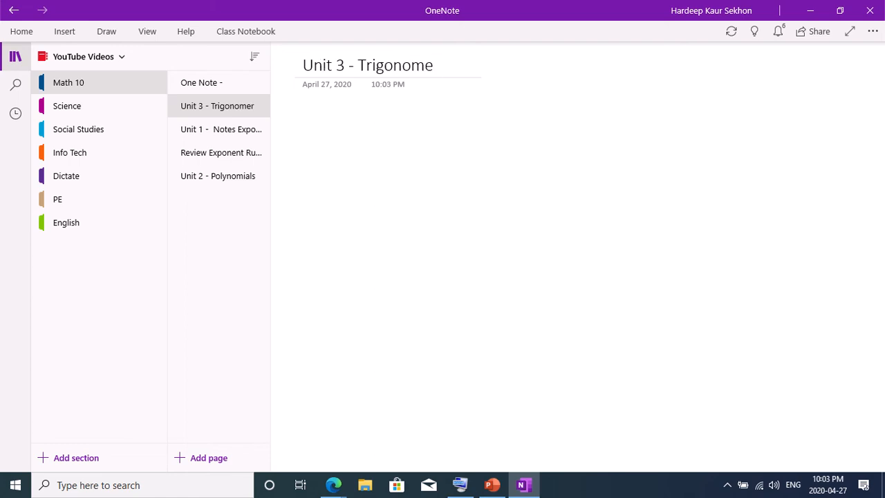
text(try)
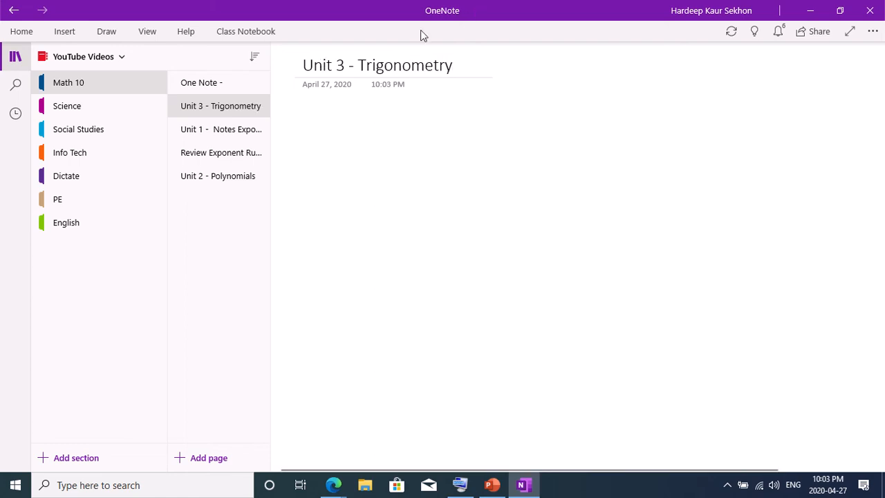
click(311, 120)
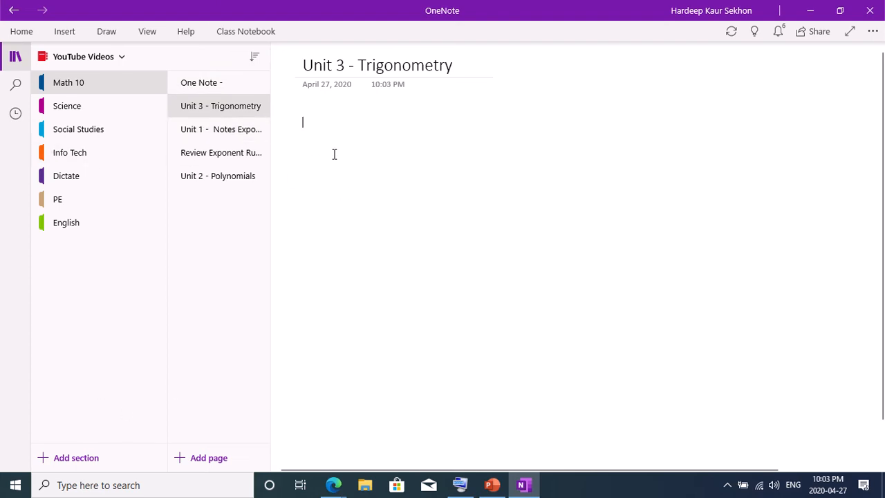
- Move the Review Exponent Rules page below Unit 2 - Polynomials in the Math 10 section
drag(220, 134, 210, 181)
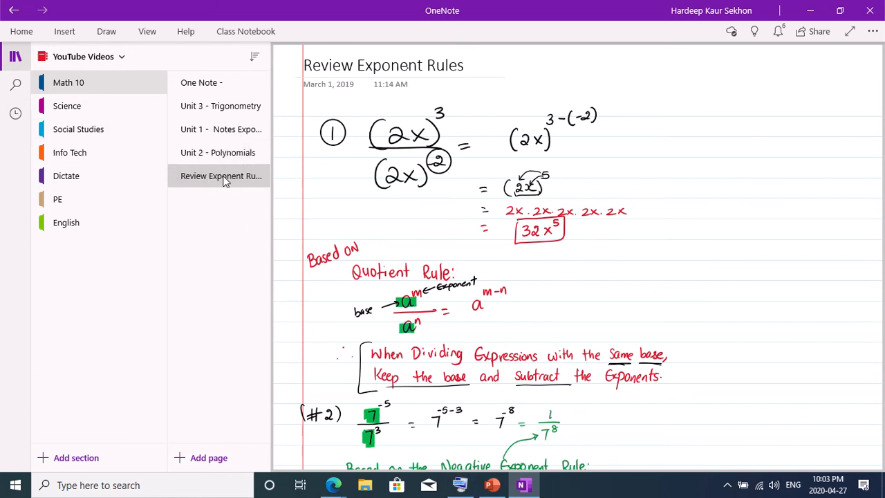
- Move the Review Exponent Rules page to the Science section, open it there, and return it to Math 10
drag(223, 178, 81, 105)
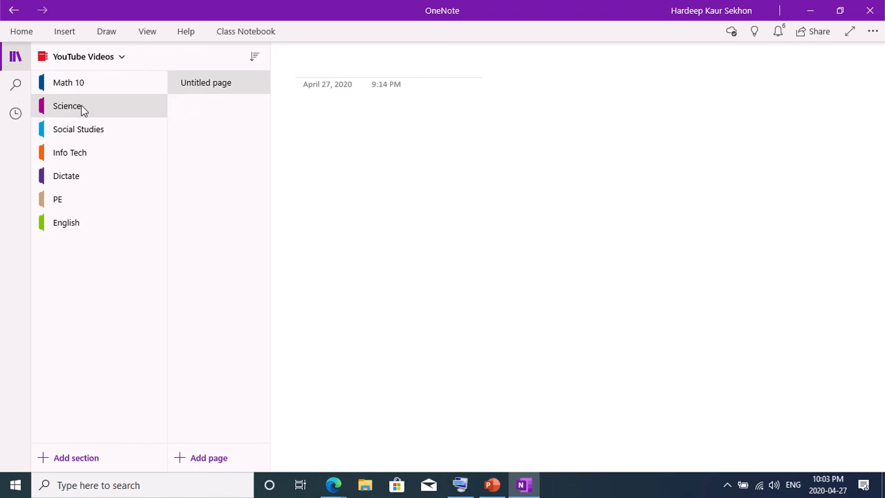
click(205, 111)
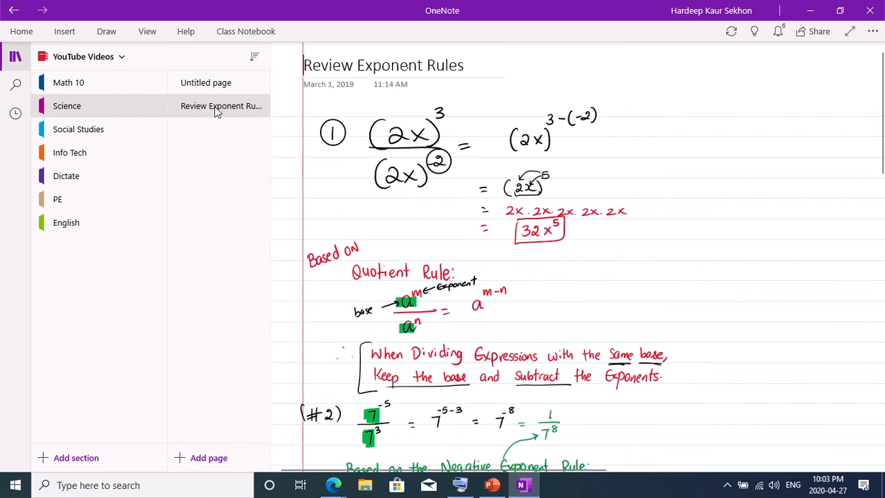
drag(231, 111, 79, 83)
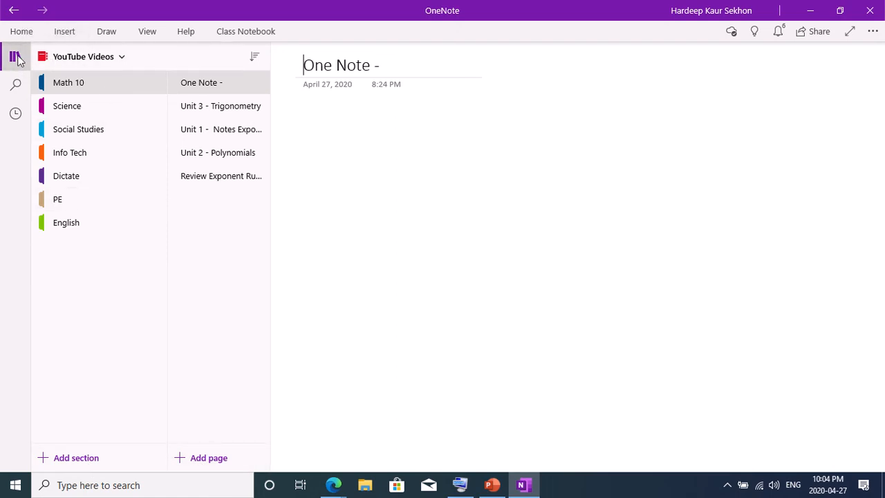
click(118, 61)
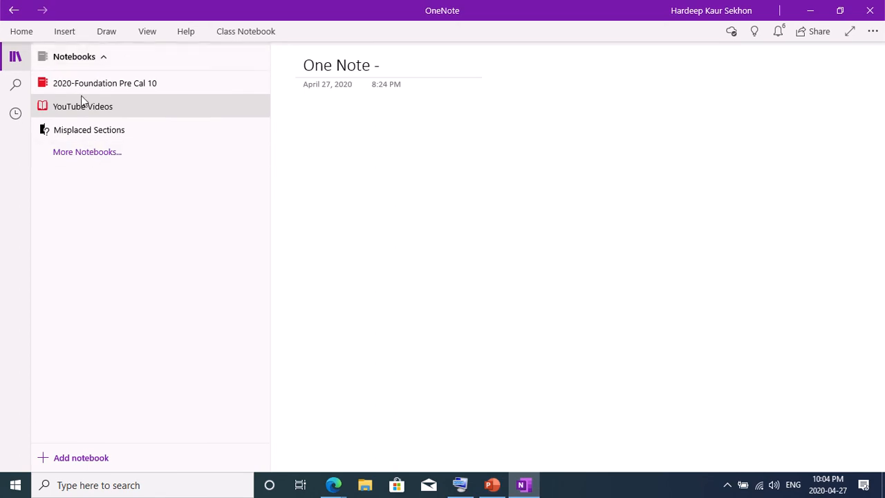
click(67, 460)
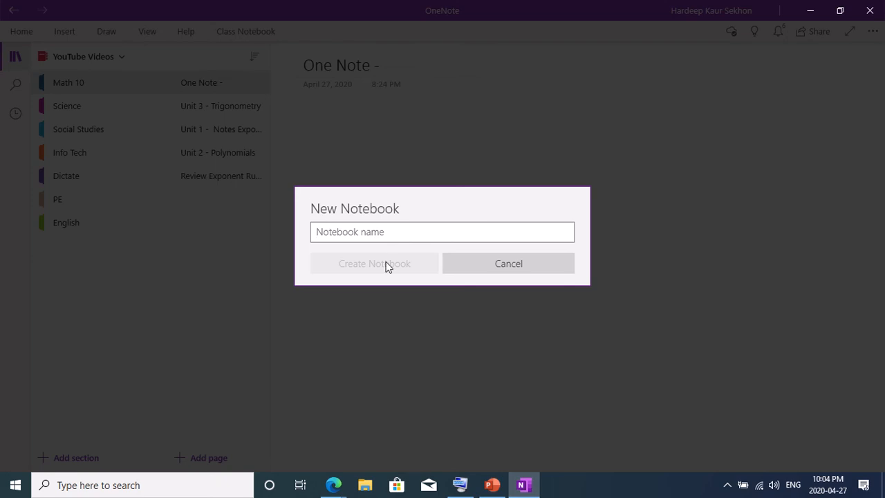
click(493, 269)
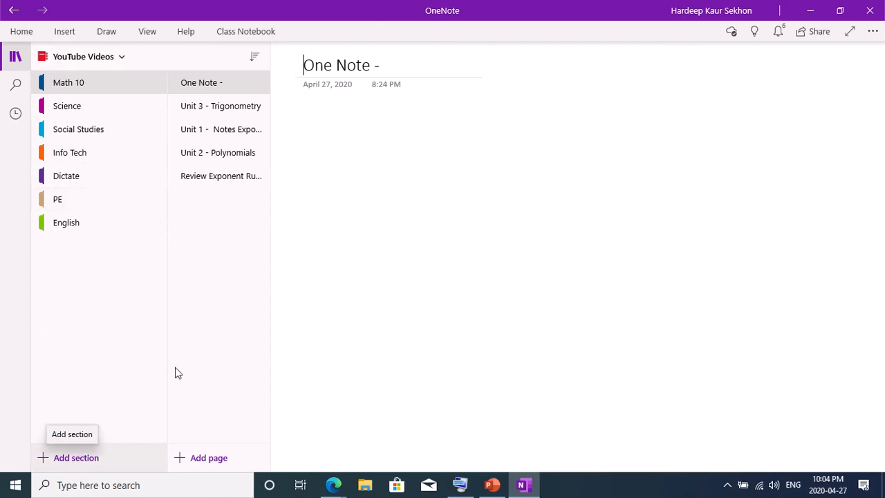
click(86, 104)
click(89, 148)
click(84, 177)
click(84, 198)
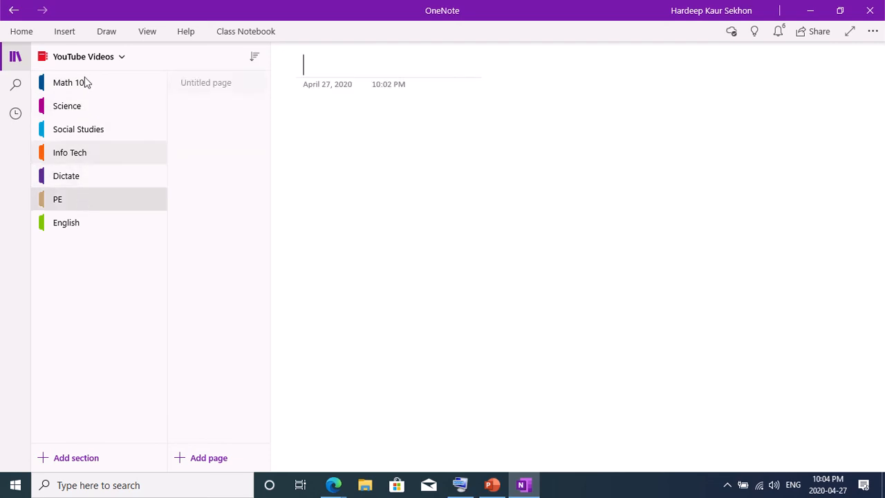
- Open Math 10 and reorder the sections so Science follows Social Studies and Info Tech follows Dictate
click(70, 84)
drag(76, 110, 72, 173)
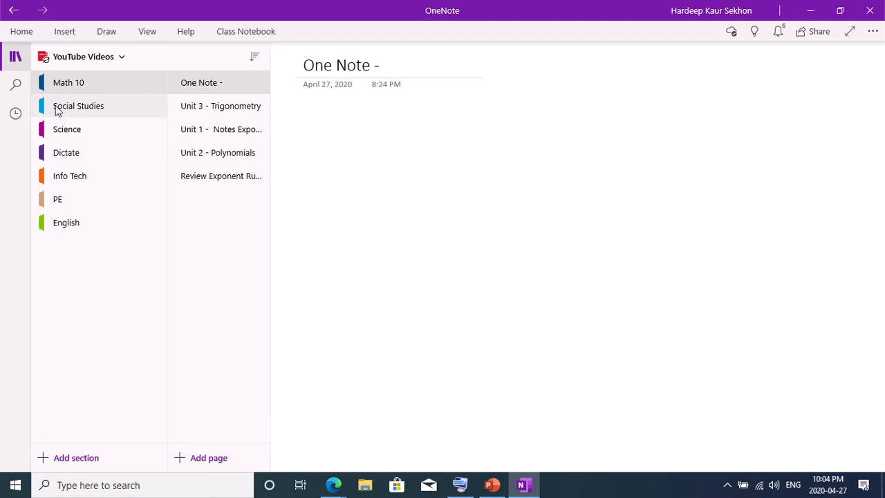
right_click(71, 82)
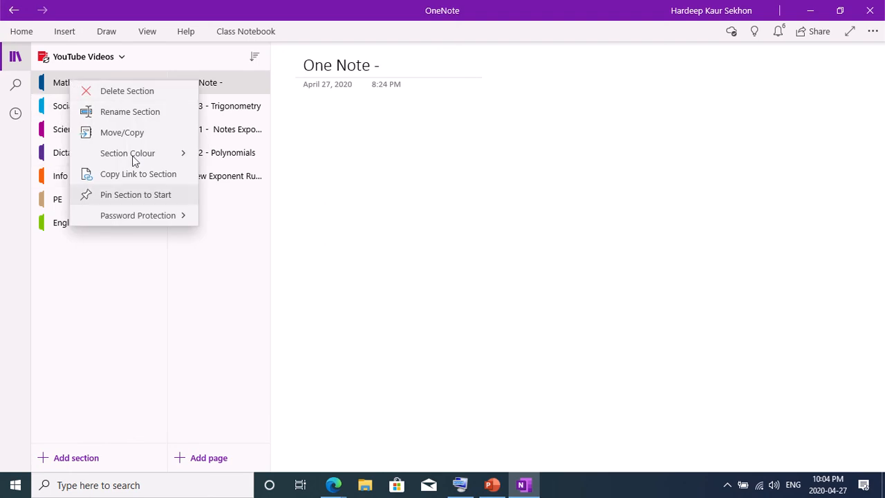
click(179, 155)
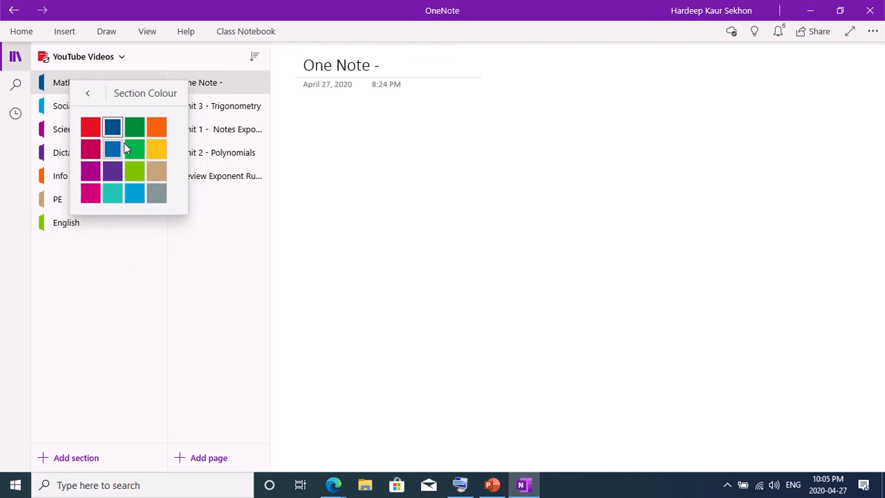
click(94, 298)
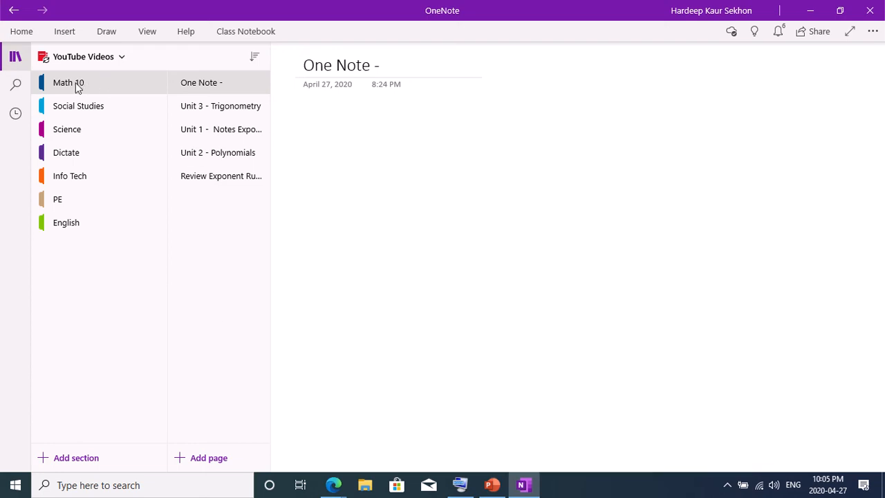
- Open the Social Studies section briefly and switch to the Science section
click(90, 112)
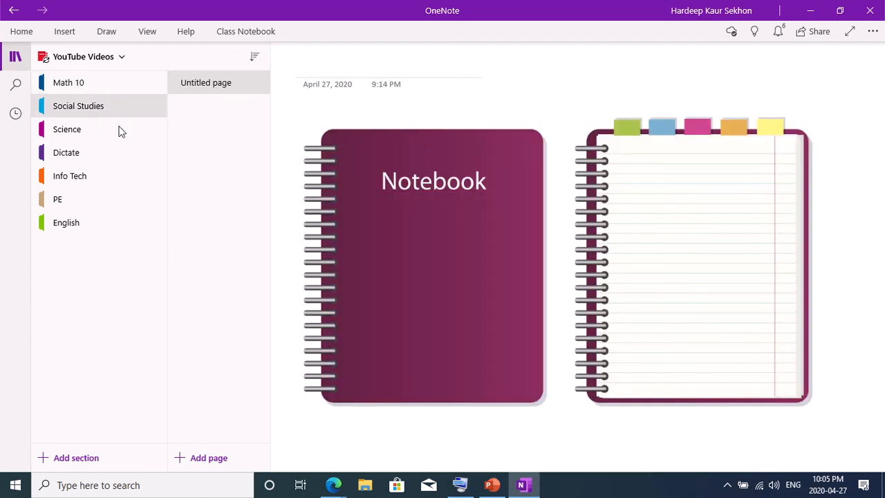
click(74, 132)
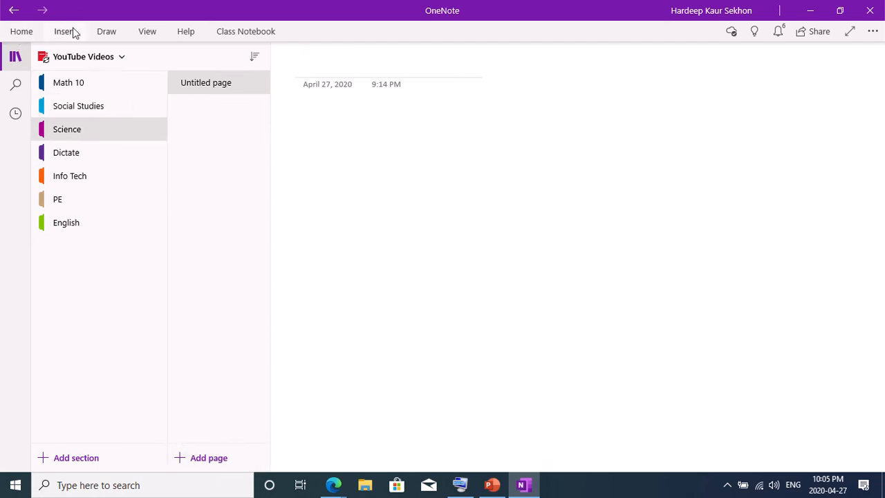
- Open the Unit 1 notes page in the Math 10 section and look through its handwritten exponent rules
click(80, 84)
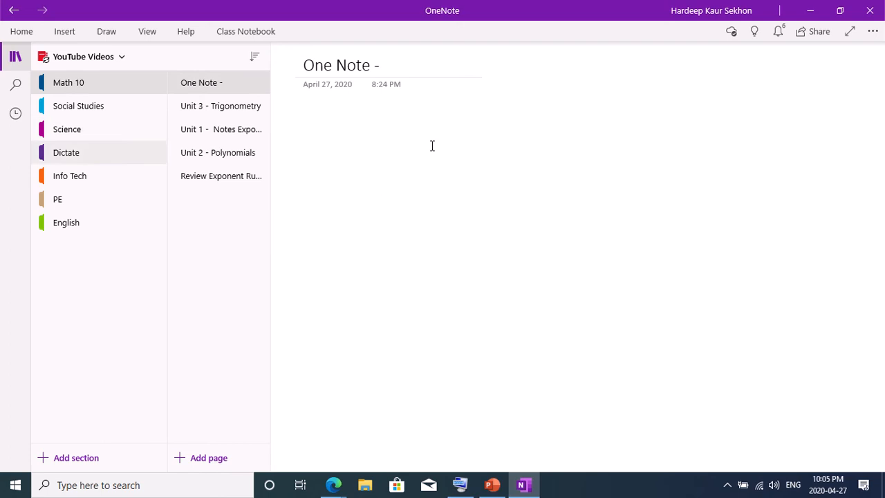
click(225, 131)
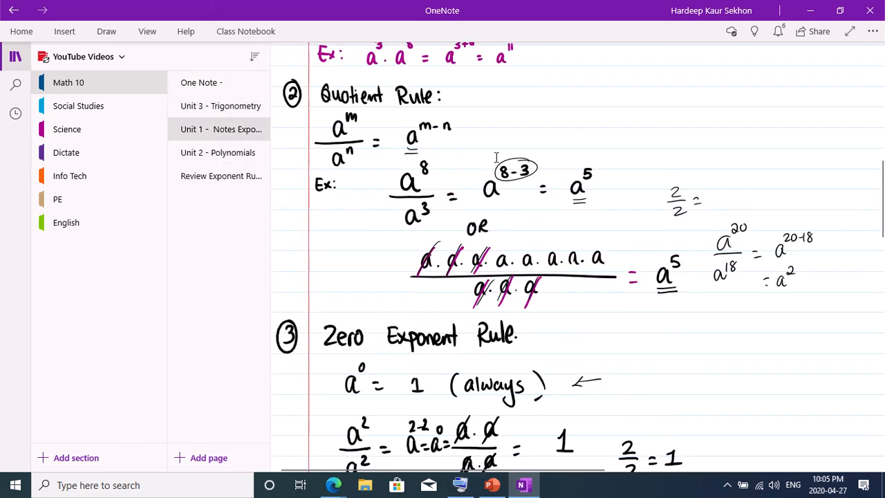
scroll(301, 139, up, 4)
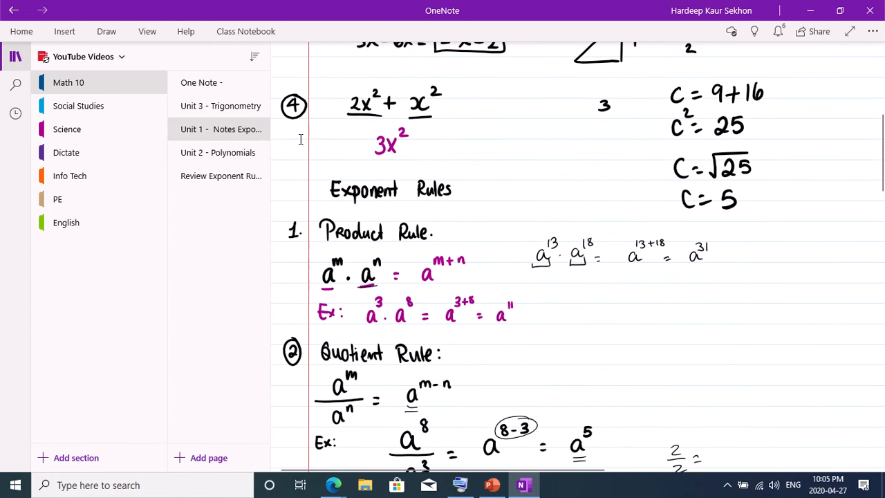
scroll(578, 257, down, 3)
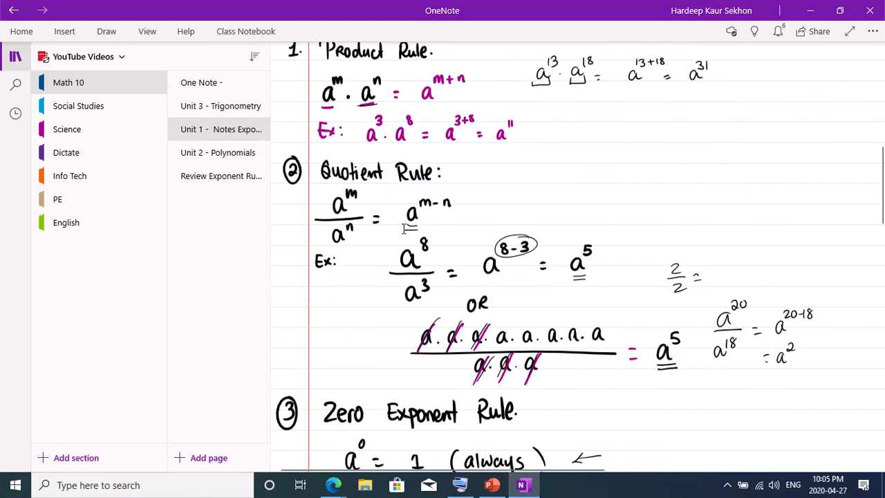
- Add a yellow highlighter and highlight the exponents 3, 8, m and n on the left side of the Product Rule formulas
click(106, 33)
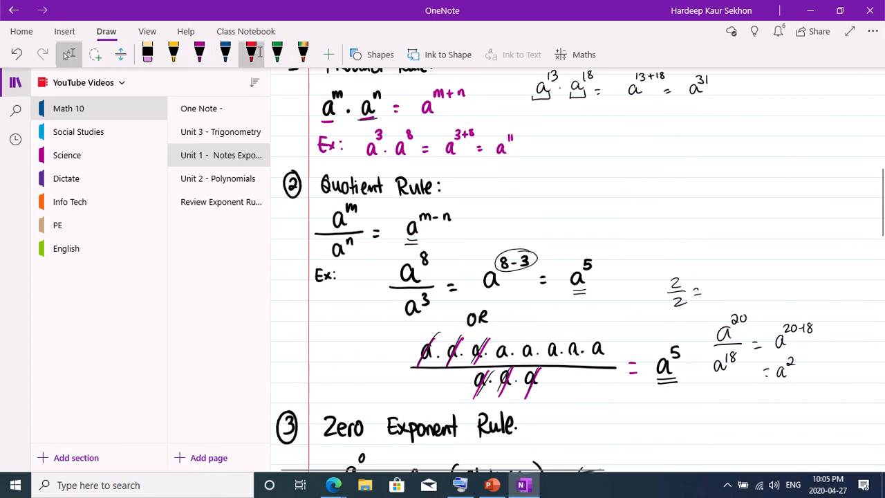
click(329, 55)
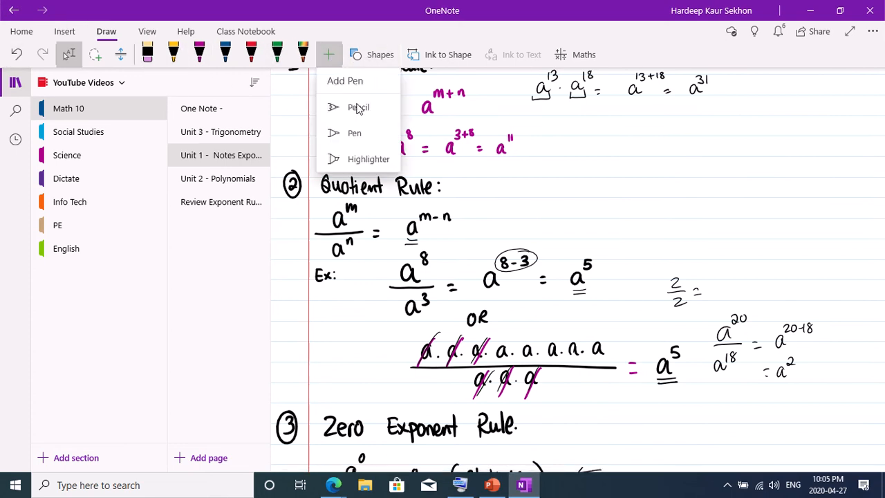
click(369, 159)
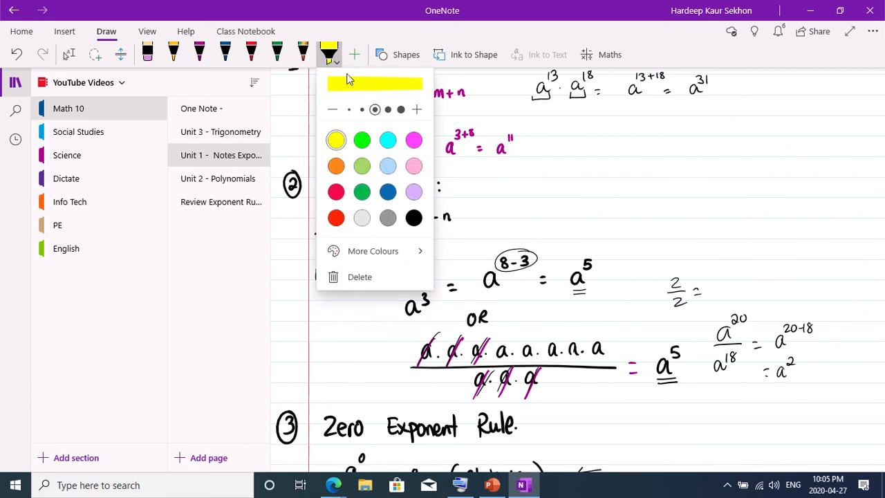
click(593, 182)
drag(377, 135, 386, 136)
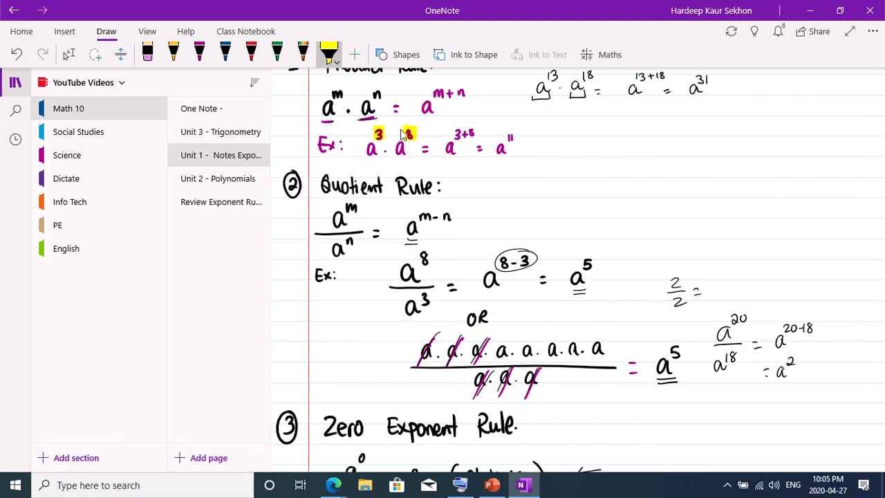
drag(377, 95, 385, 97)
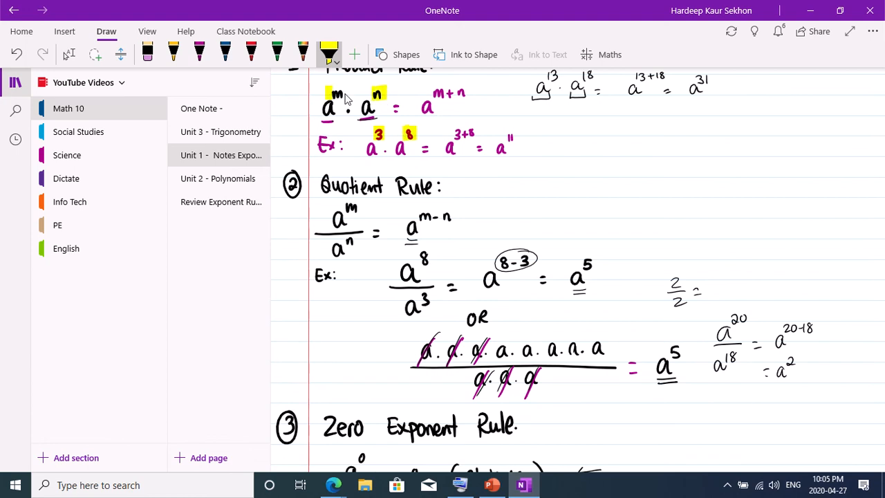
- Change the highlighter colour to bright green and highlight each base a in the Product Rule example
click(329, 54)
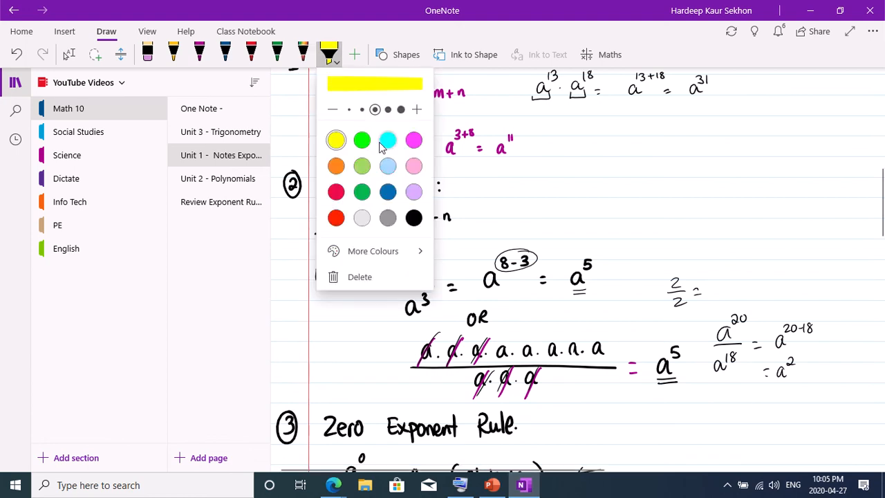
click(360, 139)
click(478, 170)
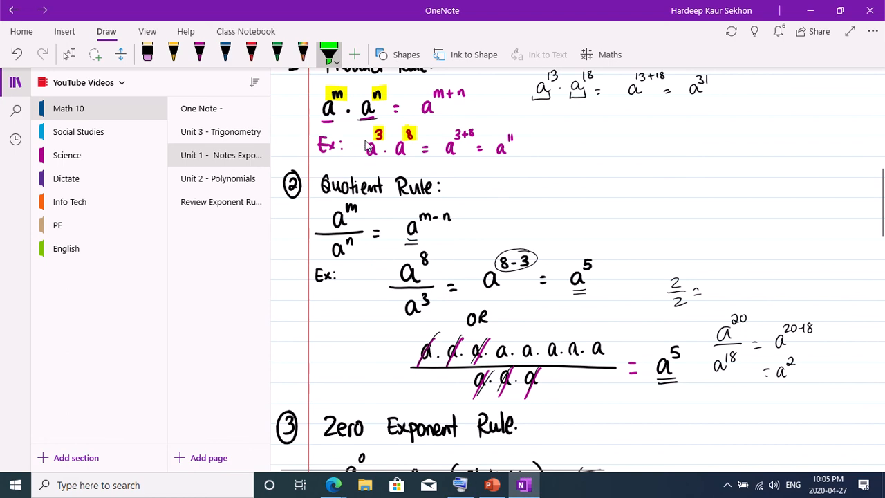
drag(367, 146, 407, 148)
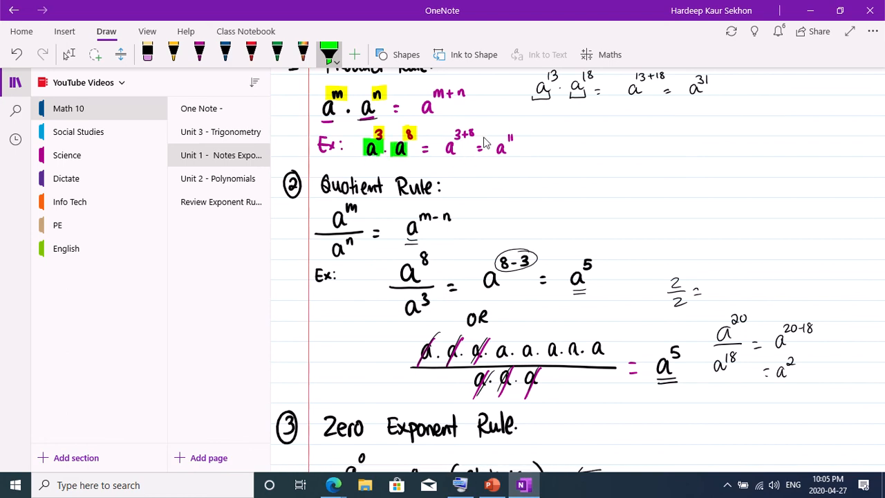
drag(466, 153, 510, 151)
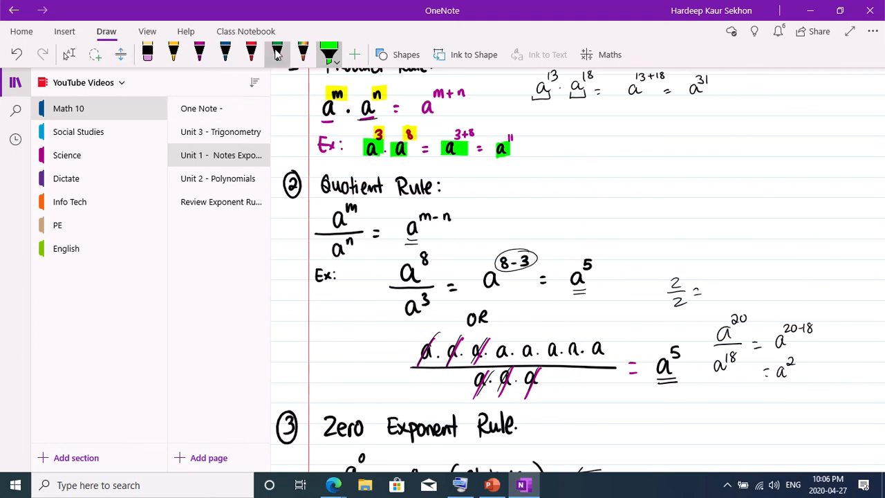
- Check the rainbow pen's options, and try the yellow pen at its thickest before reducing it to the thinnest size
click(304, 55)
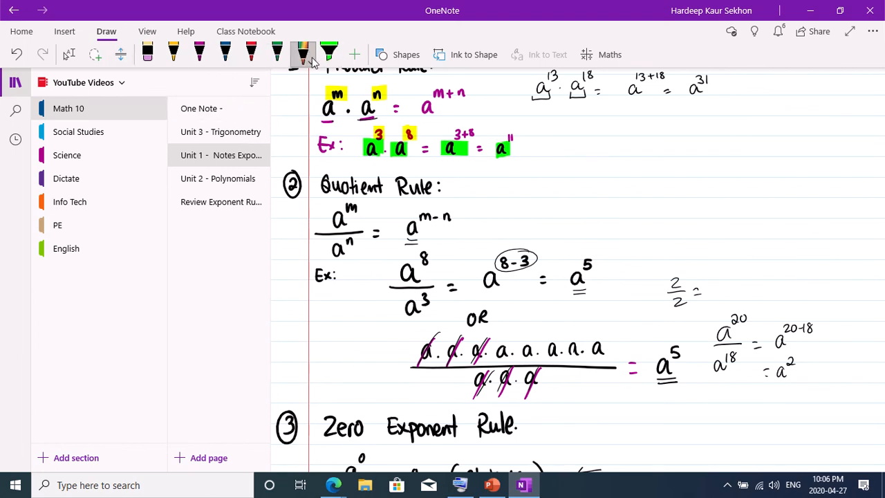
click(312, 59)
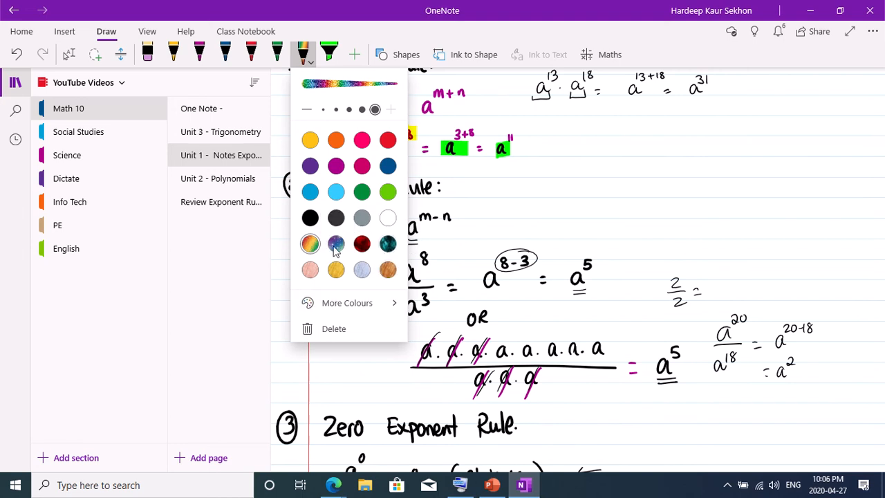
click(176, 56)
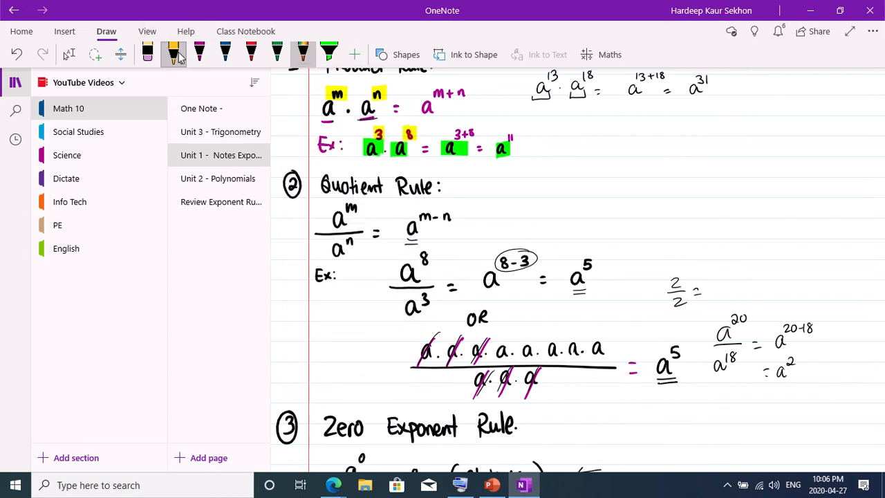
click(176, 56)
click(175, 55)
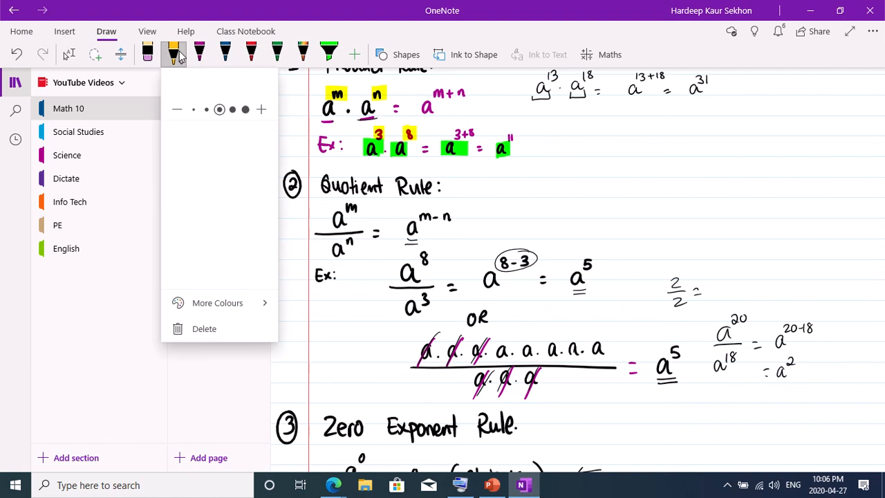
click(263, 110)
click(262, 110)
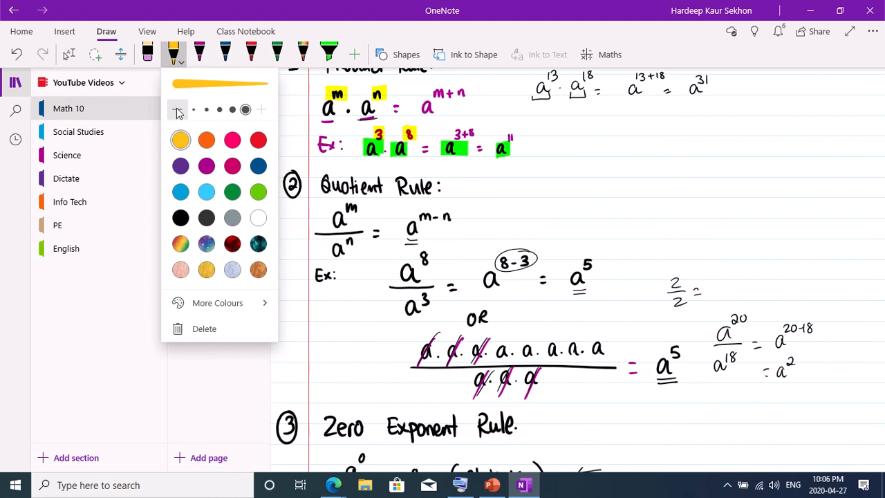
click(178, 111)
click(178, 110)
click(178, 111)
click(178, 111)
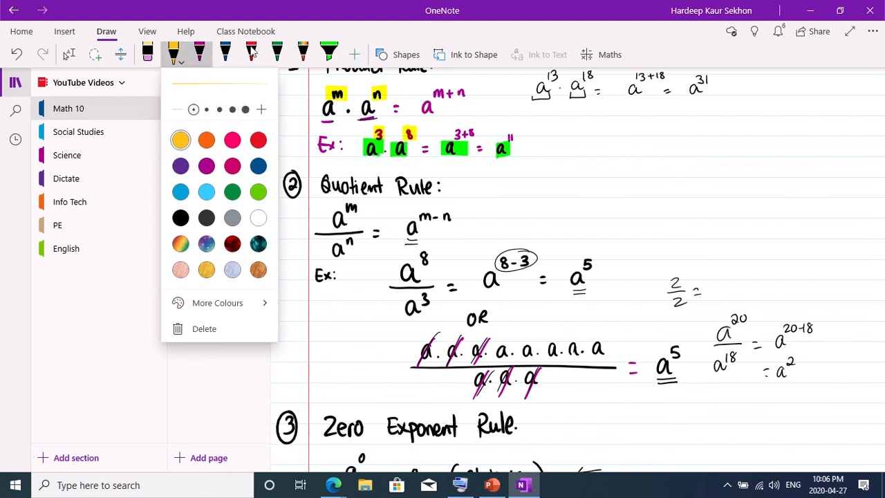
- Try the eraser on the a^31 ink beside the Product Rule
click(149, 56)
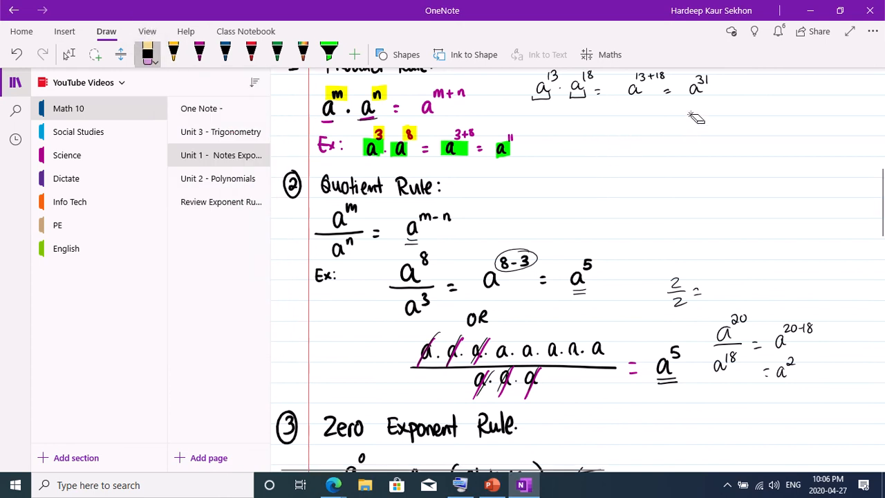
mouse_move(696, 118)
mouse_down()
mouse_move(653, 97)
mouse_move(701, 90)
mouse_move(707, 80)
mouse_up()
- Lasso the handwritten C equations below C² = 3² + 4² and move them slightly upward, clearing the selection when done
scroll(588, 257, up, 3)
scroll(795, 232, up, 3)
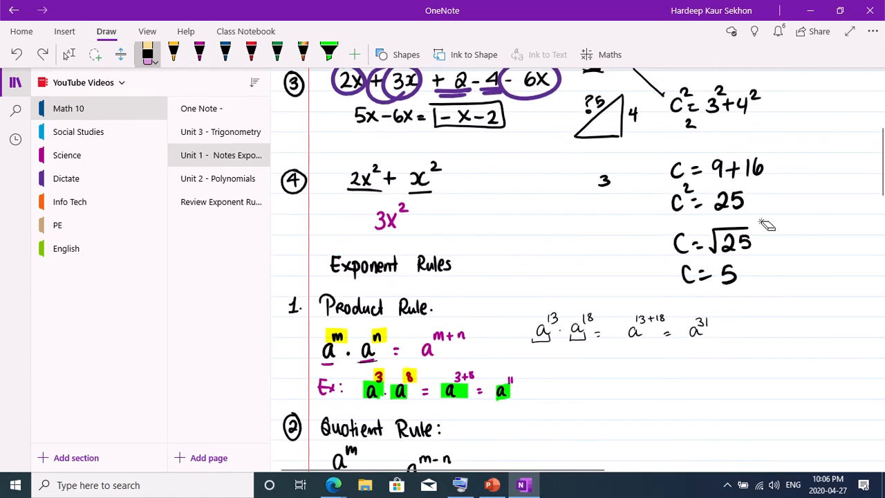
click(97, 56)
mouse_move(647, 148)
mouse_down()
mouse_move(724, 176)
mouse_move(757, 286)
mouse_move(665, 279)
mouse_move(668, 159)
mouse_up()
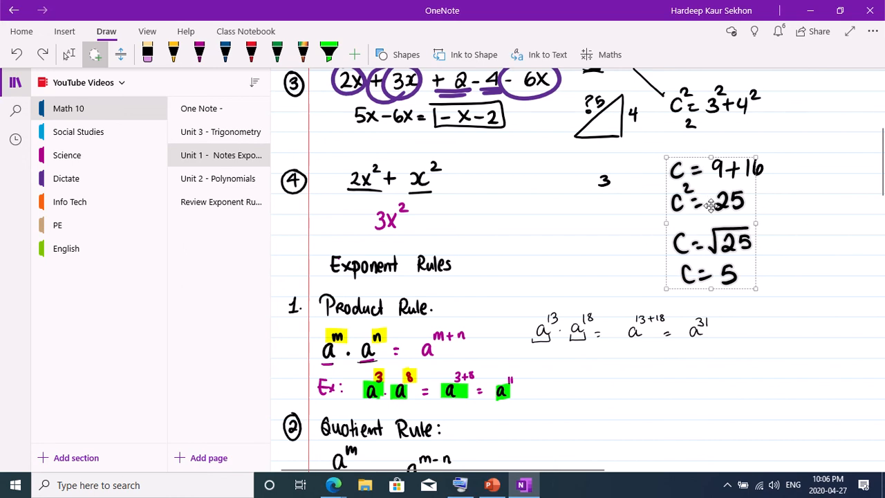
mouse_move(711, 205)
mouse_down()
mouse_move(802, 274)
mouse_move(708, 195)
mouse_up()
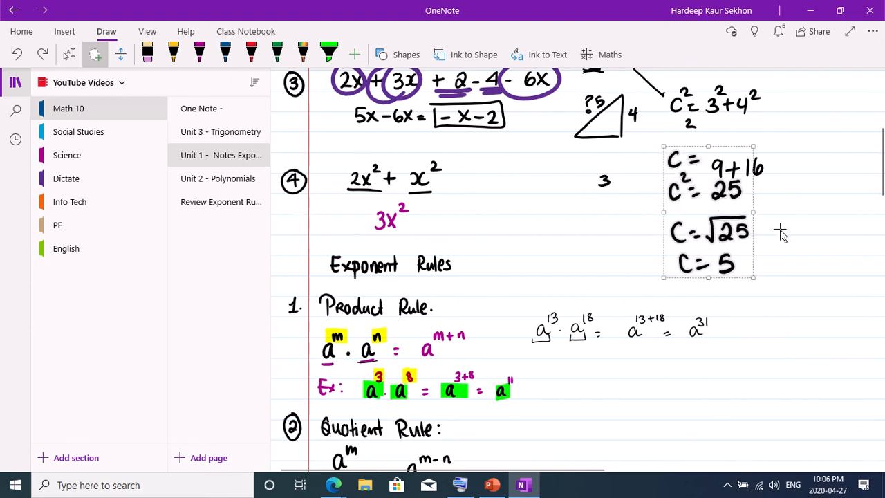
click(797, 239)
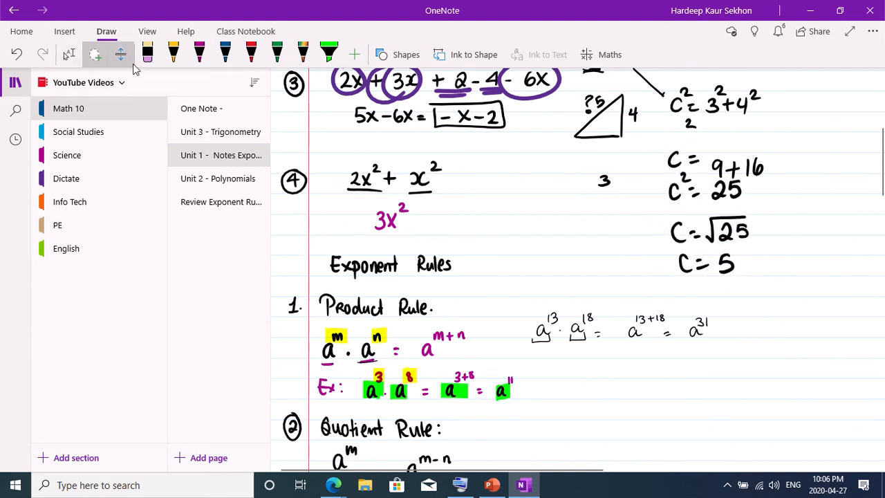
- Insert extra vertical space between the Product Rule example and the Quotient Rule, and remove most of it again
scroll(553, 263, down, 5)
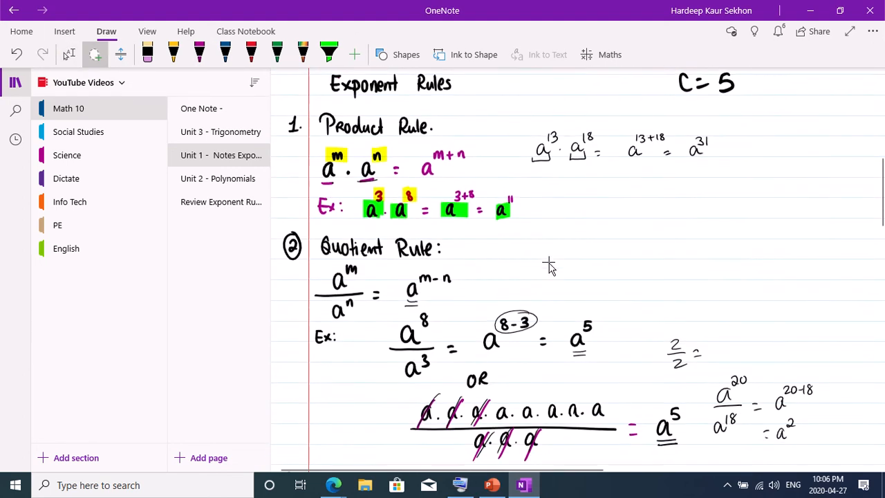
click(124, 58)
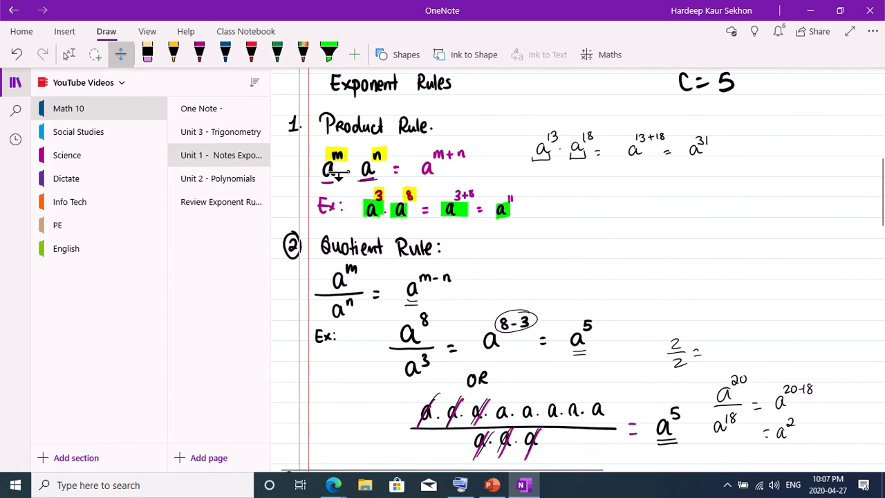
drag(530, 226, 505, 338)
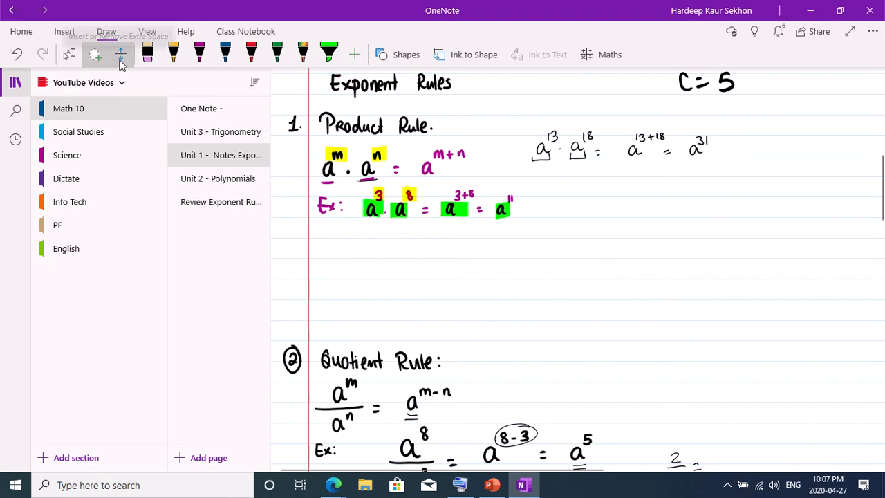
click(125, 58)
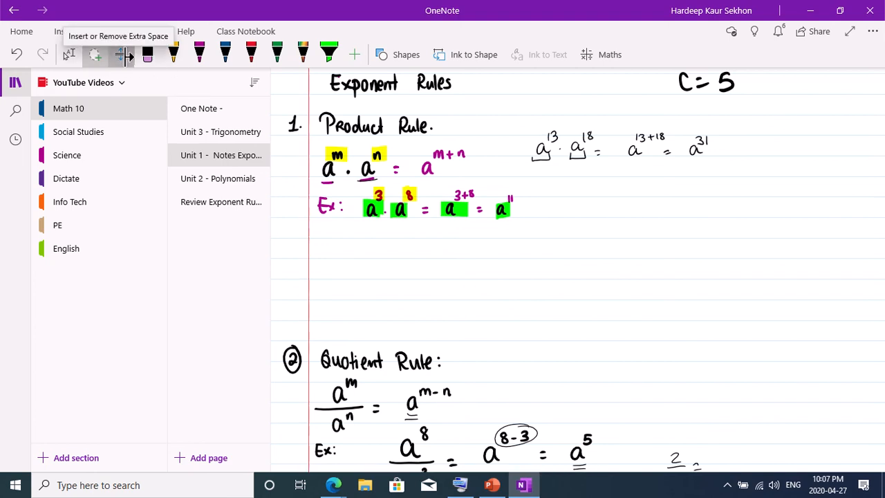
drag(427, 310, 415, 219)
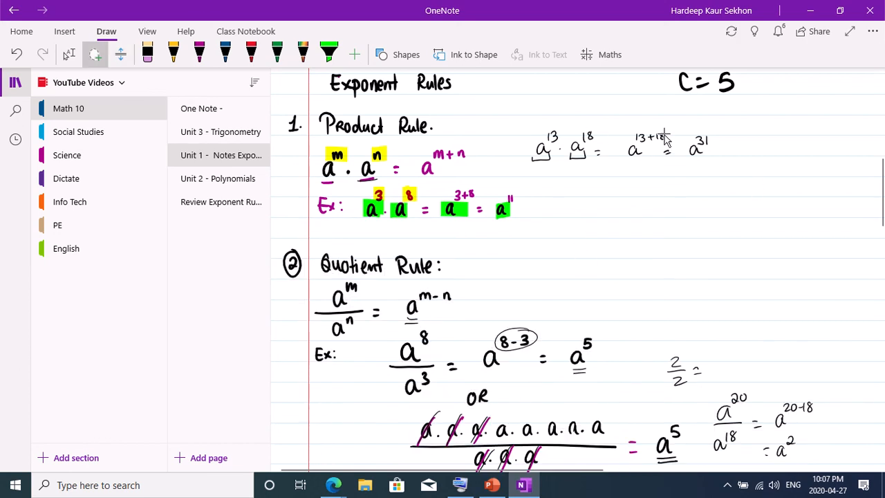
- Look over the gallery of lines, basic shapes and graphs, and turn on Ink to Shape
scroll(717, 300, up, 5)
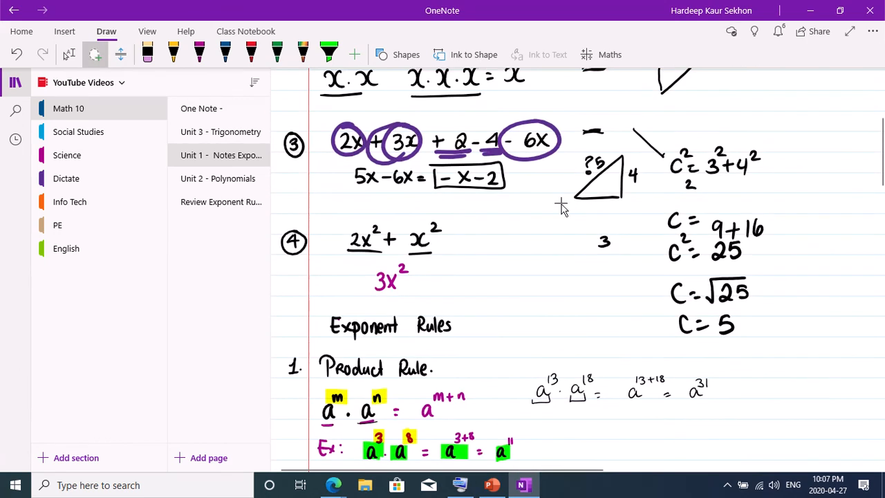
scroll(555, 197, down, 2)
click(407, 54)
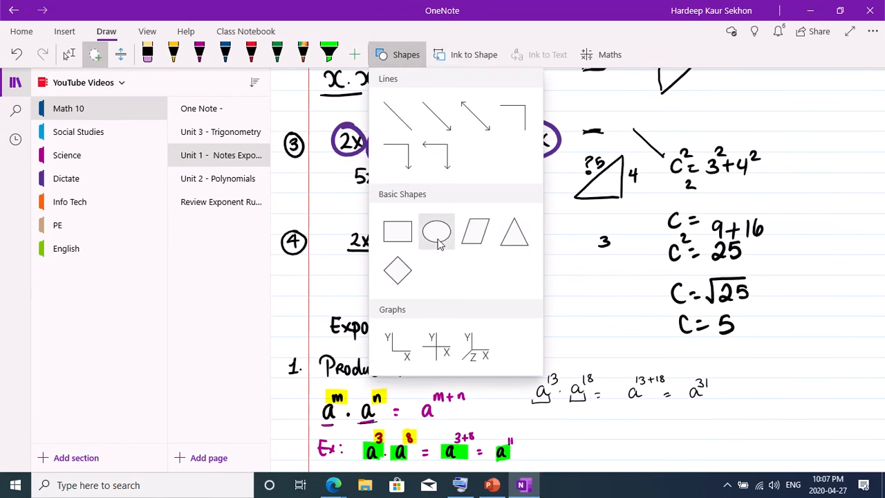
click(473, 55)
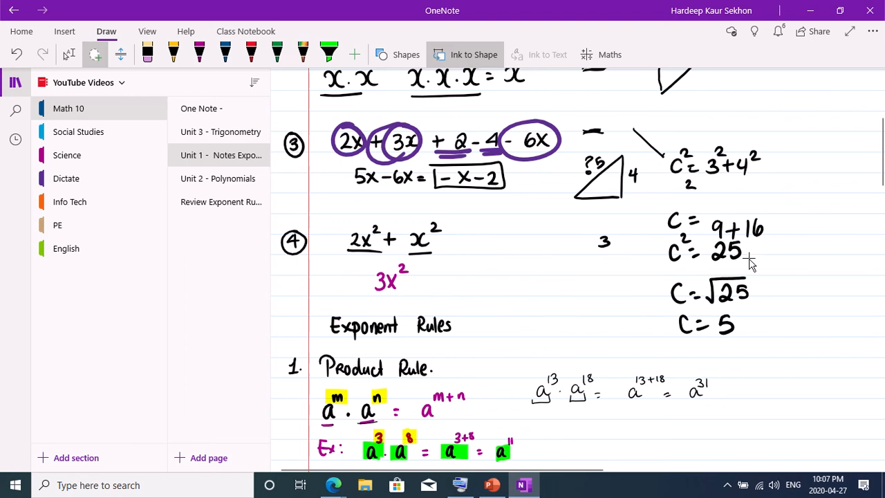
- Lasso the C = √25 and C = 5 ink lines, clear the selection, and view the Maths pane before closing it
mouse_move(658, 273)
mouse_down()
mouse_move(776, 311)
mouse_move(640, 342)
mouse_move(613, 290)
mouse_move(658, 274)
mouse_up()
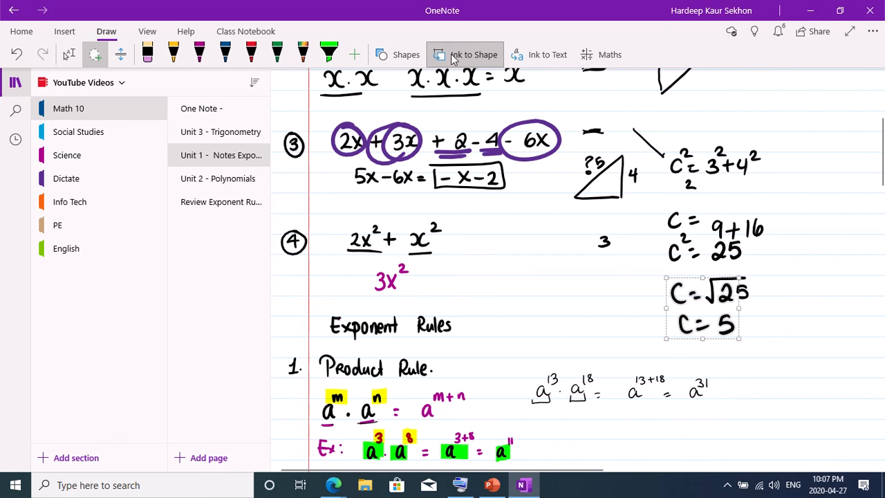
click(804, 283)
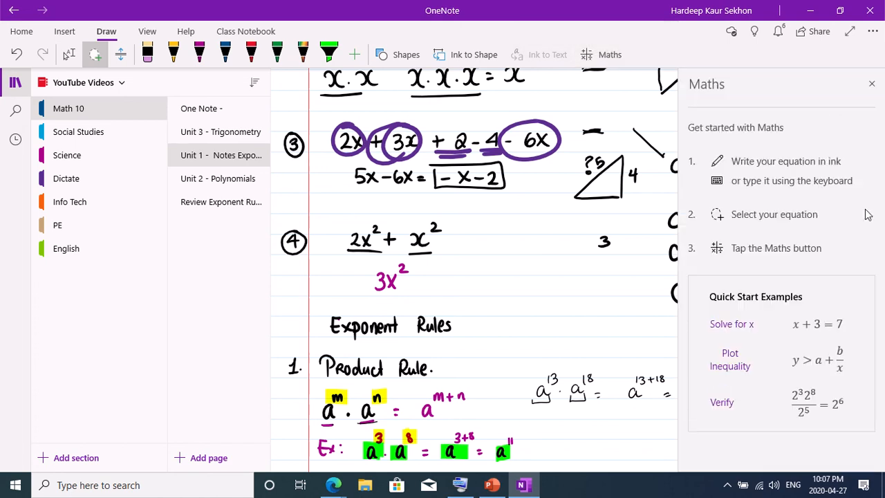
click(872, 83)
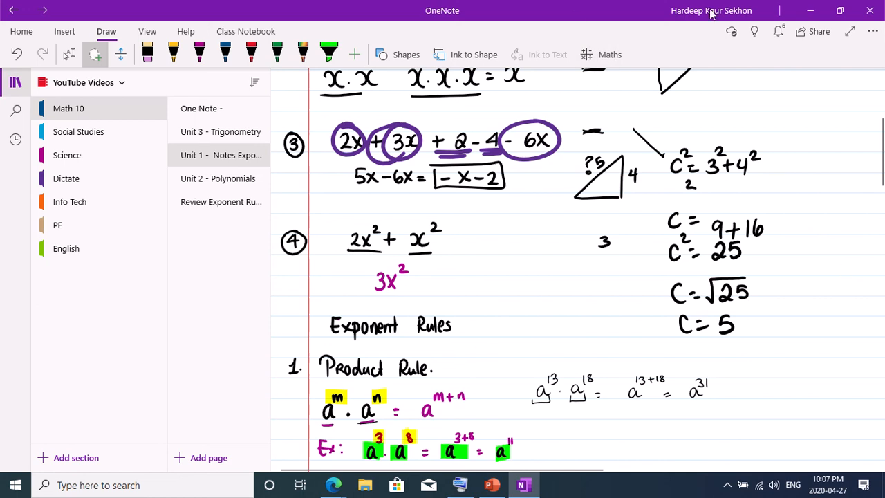
- Set the Unit 1 page colour to bright pink from the extended colours after trying black, white and light grey
click(64, 32)
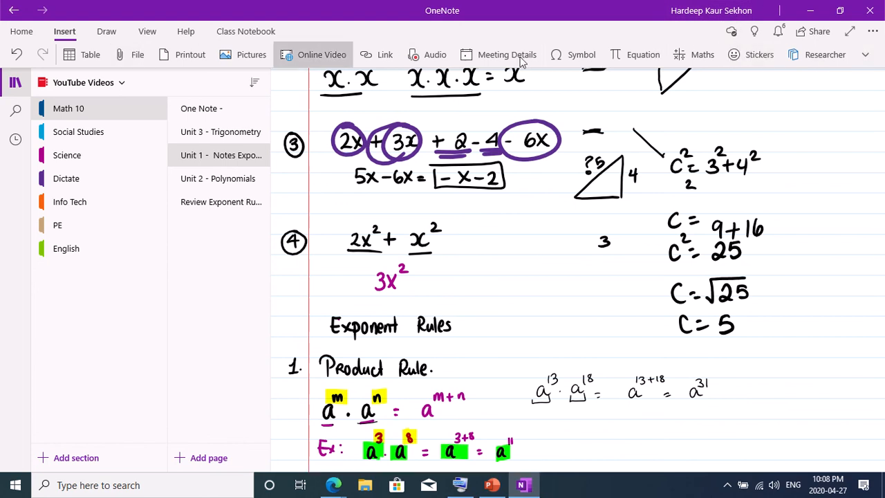
click(148, 31)
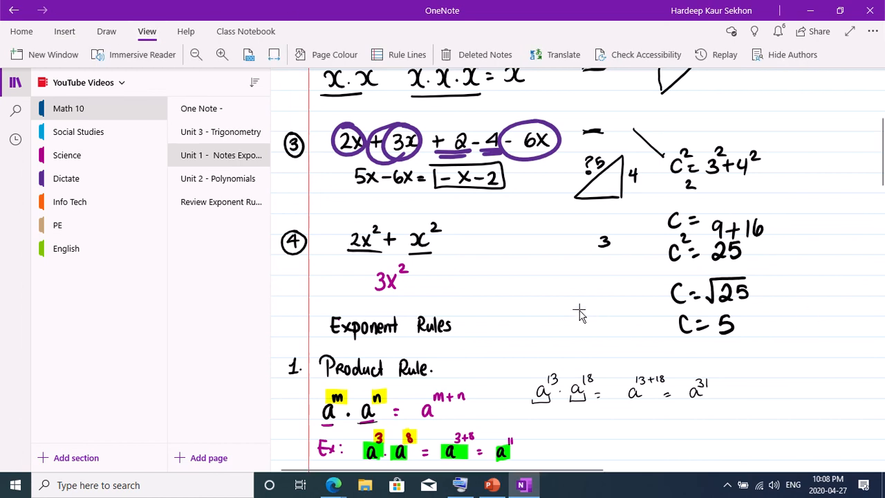
scroll(579, 313, down, 5)
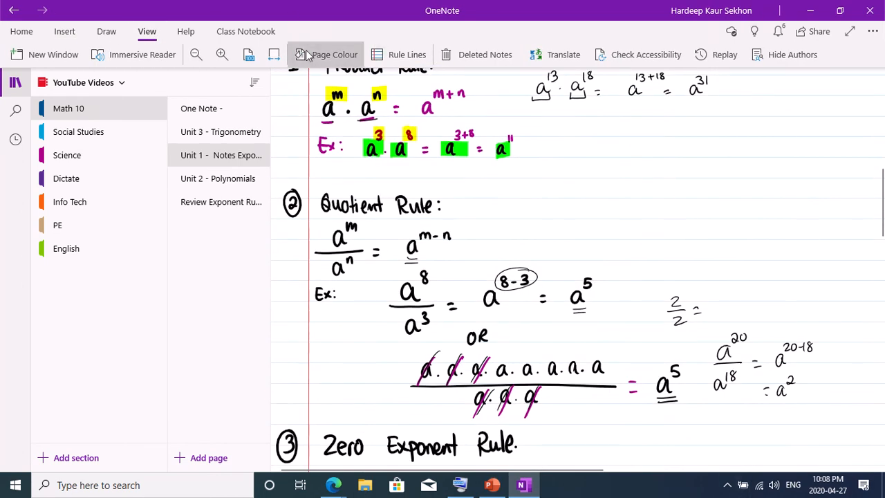
click(320, 55)
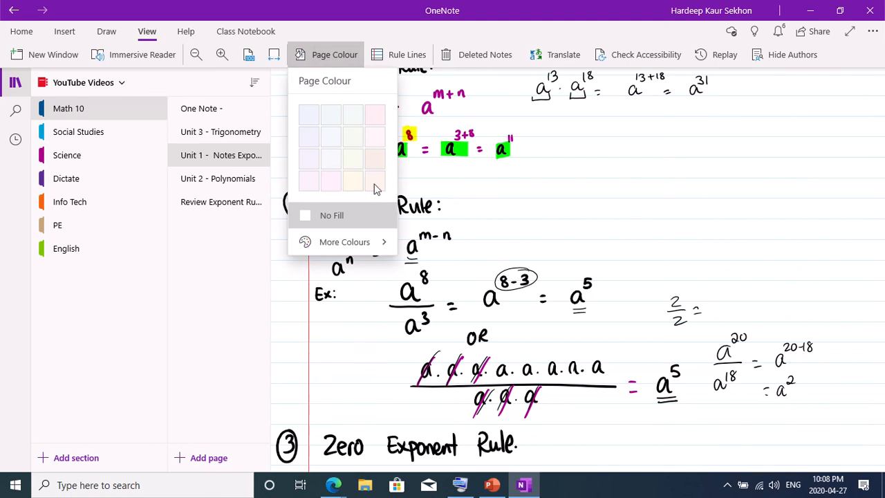
click(349, 243)
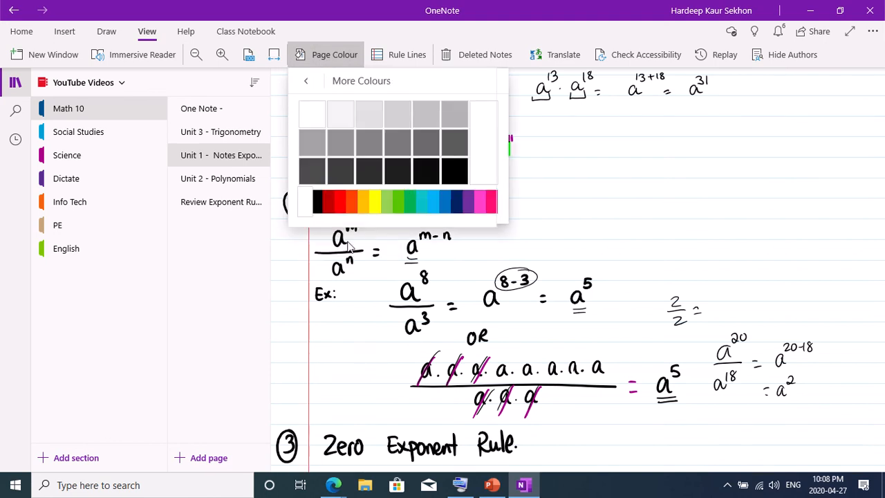
click(462, 175)
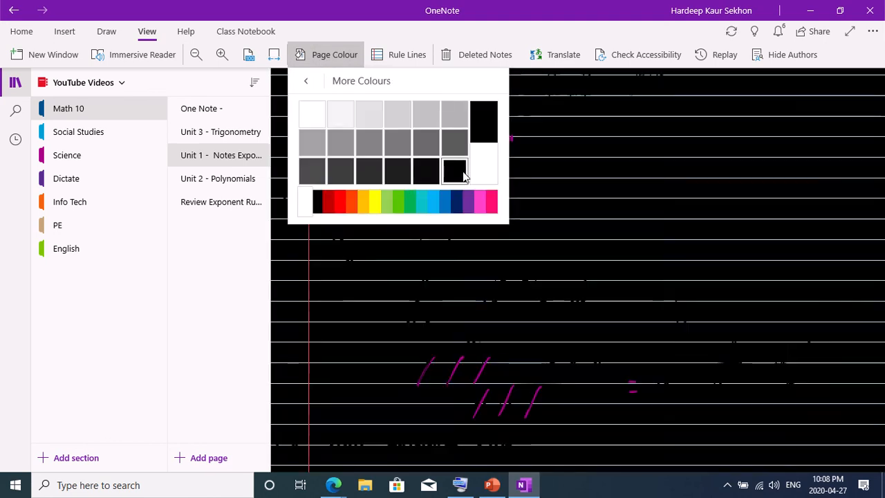
click(309, 119)
click(423, 123)
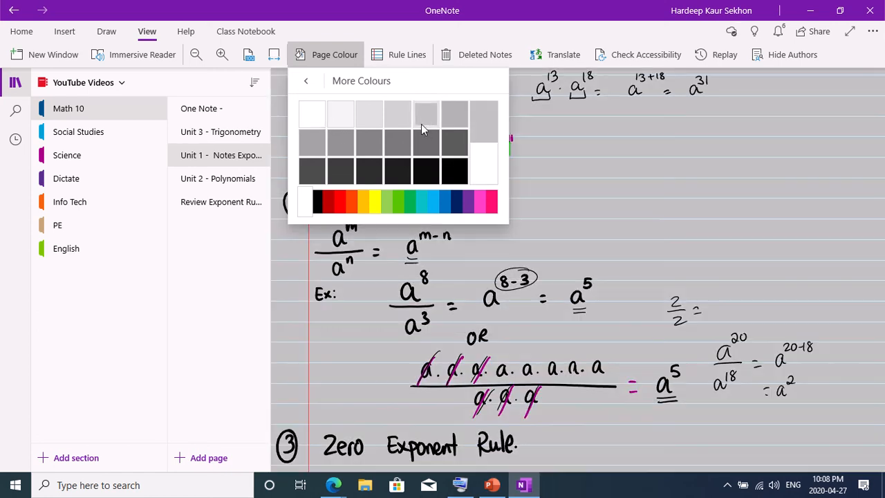
click(483, 205)
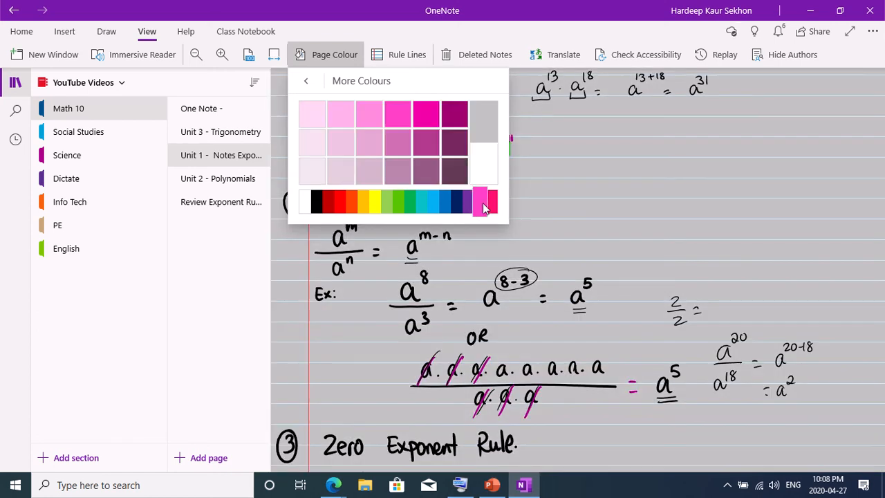
click(373, 115)
click(657, 211)
scroll(508, 274, up, 2)
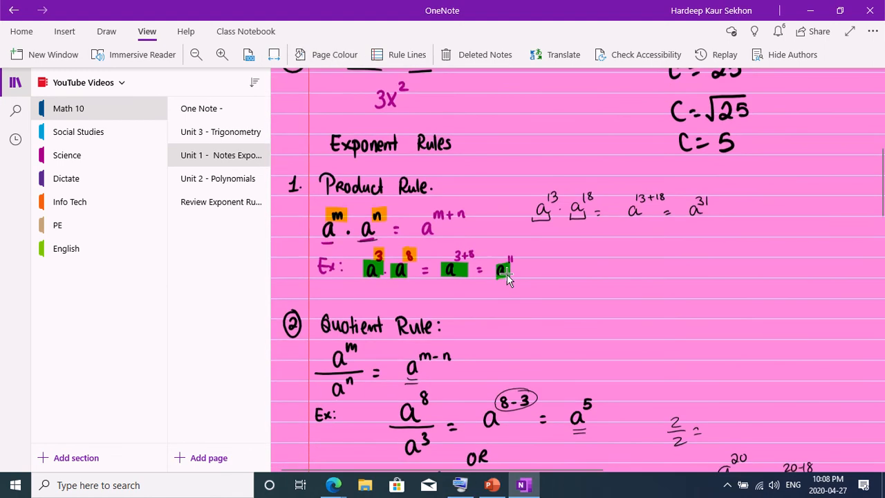
- Look over the available rule line and grid line styles for the page without changing the current one
scroll(510, 275, down, 6)
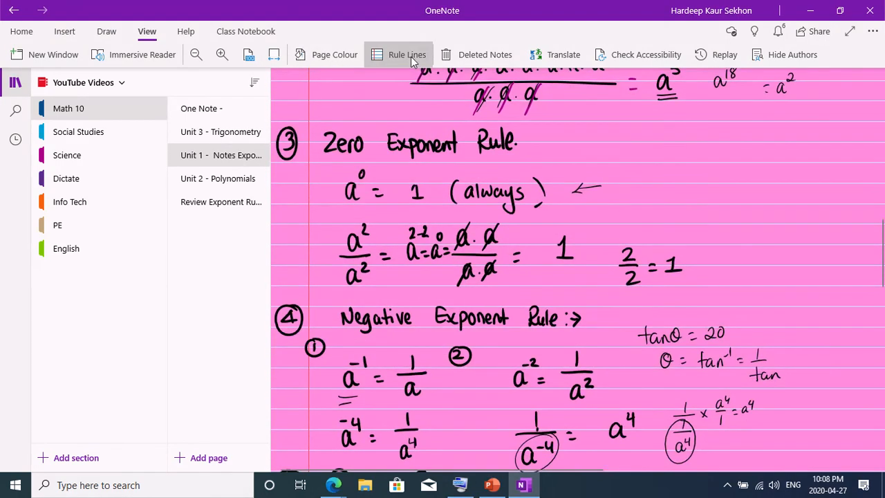
click(410, 61)
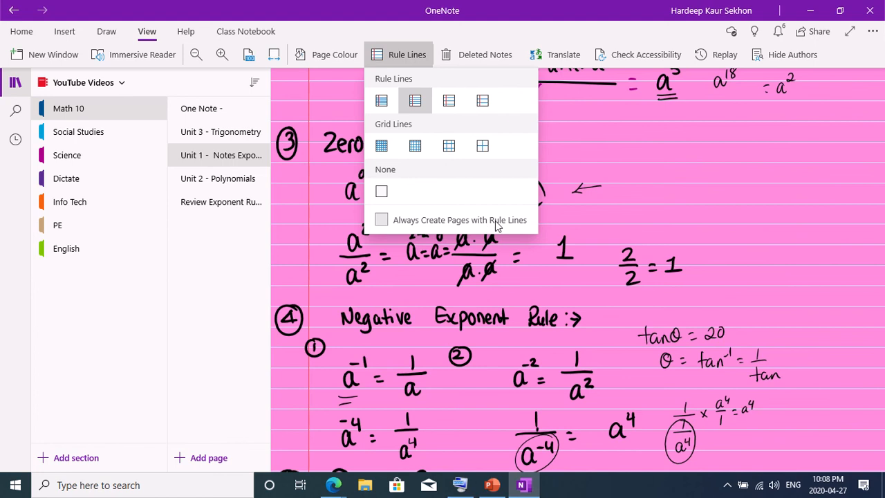
click(670, 141)
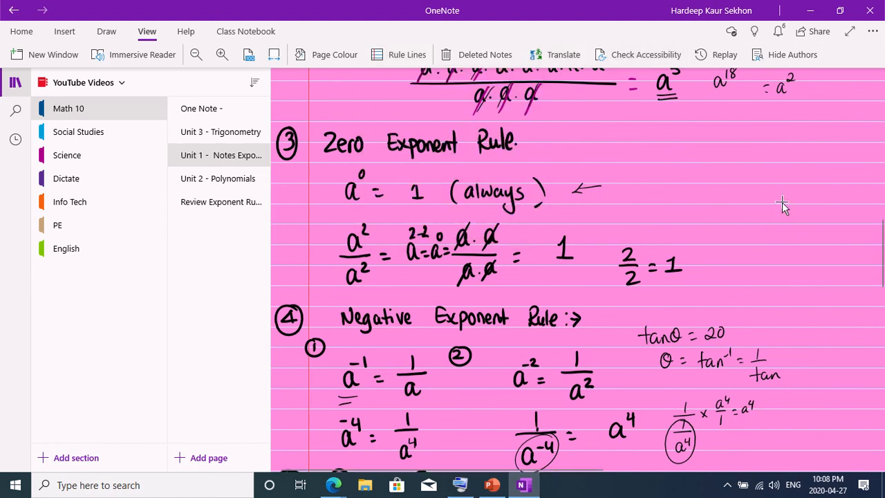
- Replay the handwriting of the Quotient Rule formula and its worked examples, and exit the replay
scroll(783, 205, up, 4)
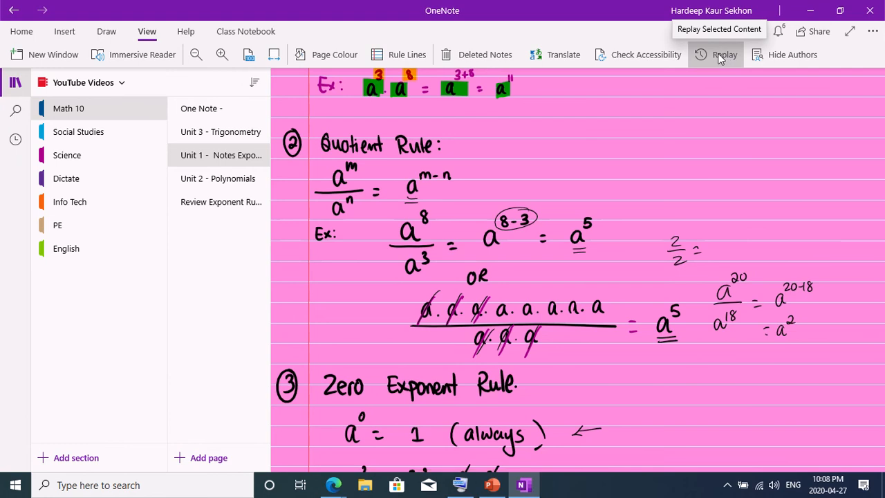
click(718, 53)
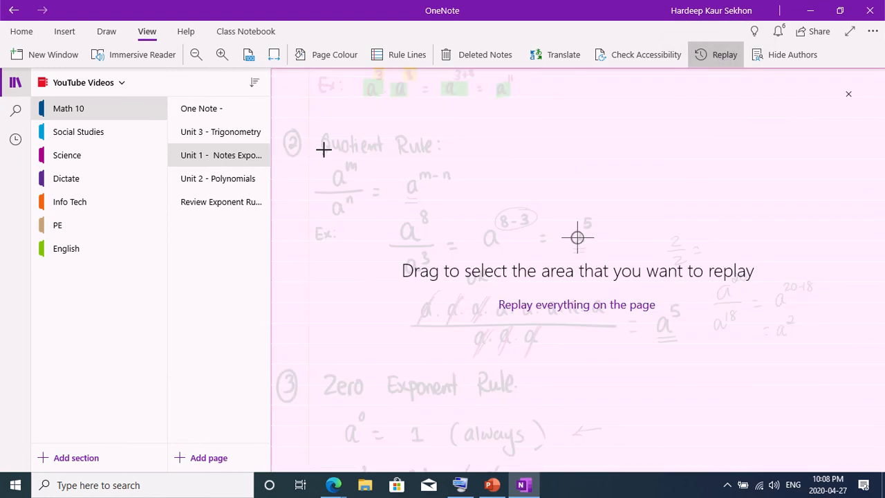
drag(307, 150, 834, 369)
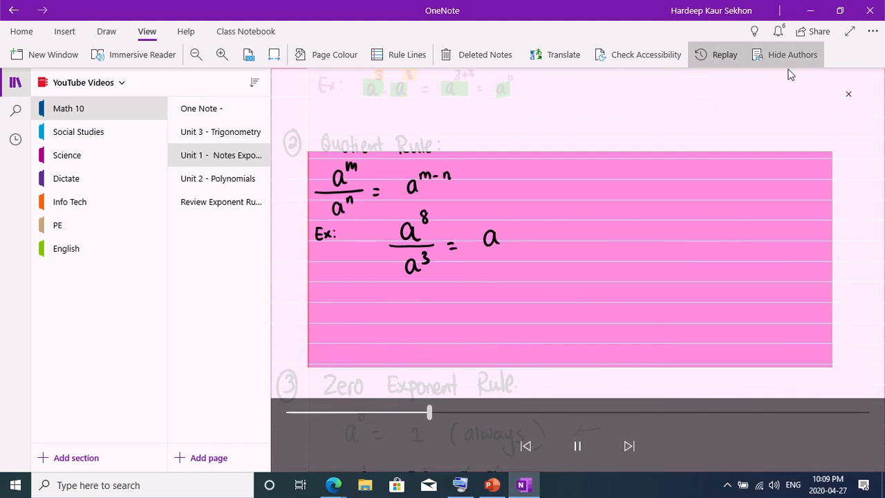
click(703, 58)
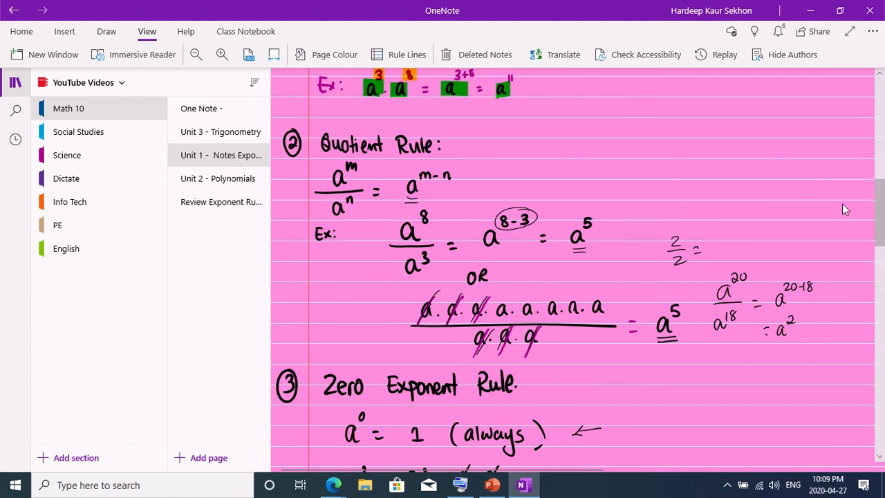
- Dictate "So when you click on dictate see right there i said when you click on dictate it just" beside C = √25, and stop dictation
click(62, 33)
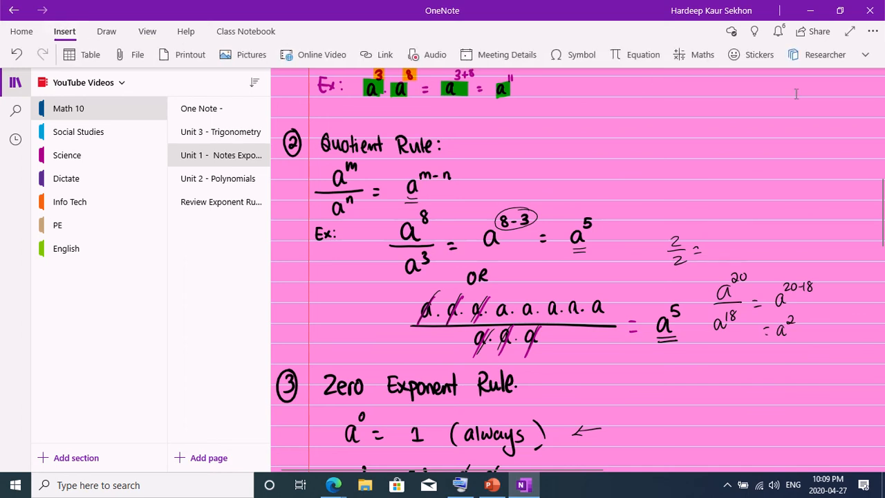
click(23, 32)
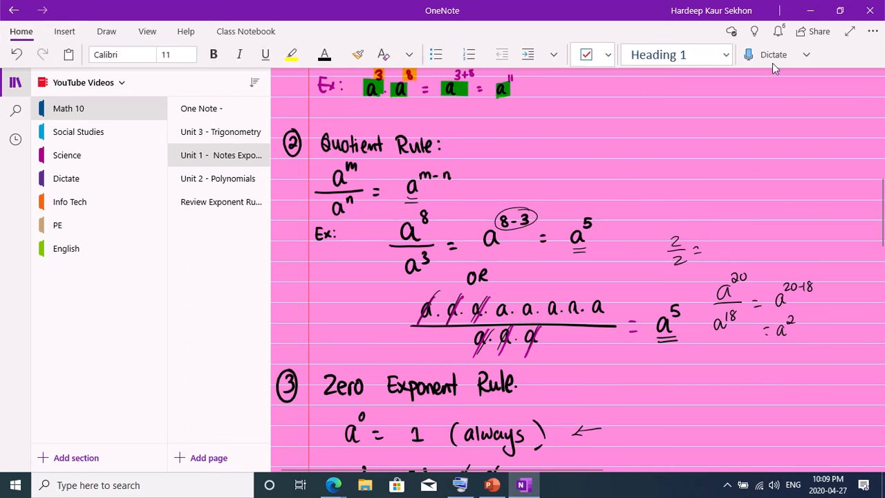
scroll(823, 108, down, 15)
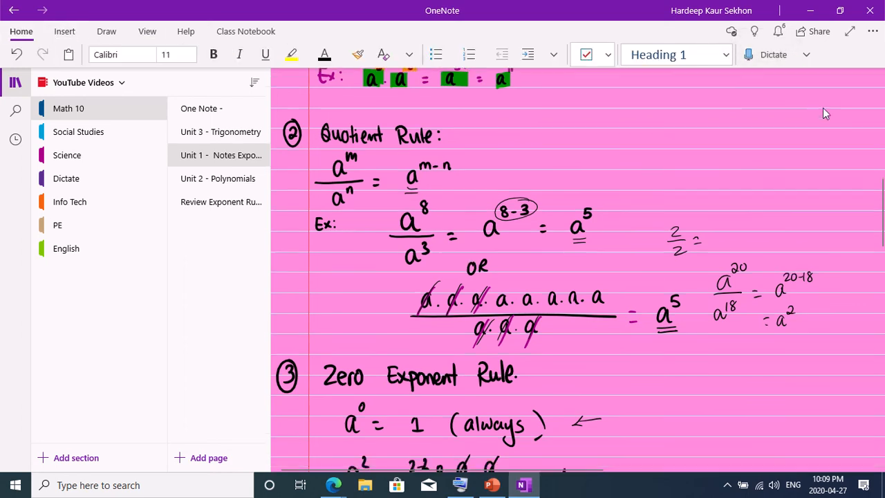
scroll(809, 103, down, 10)
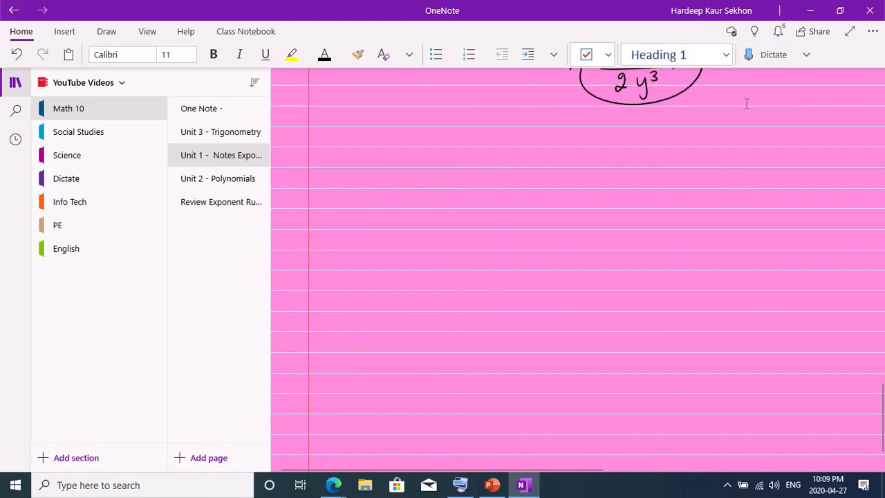
click(789, 51)
scroll(439, 150, up, 20)
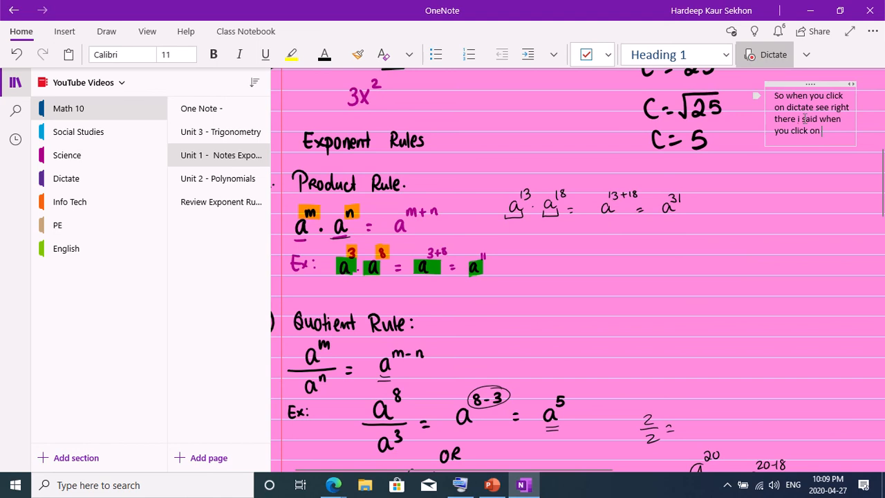
click(765, 54)
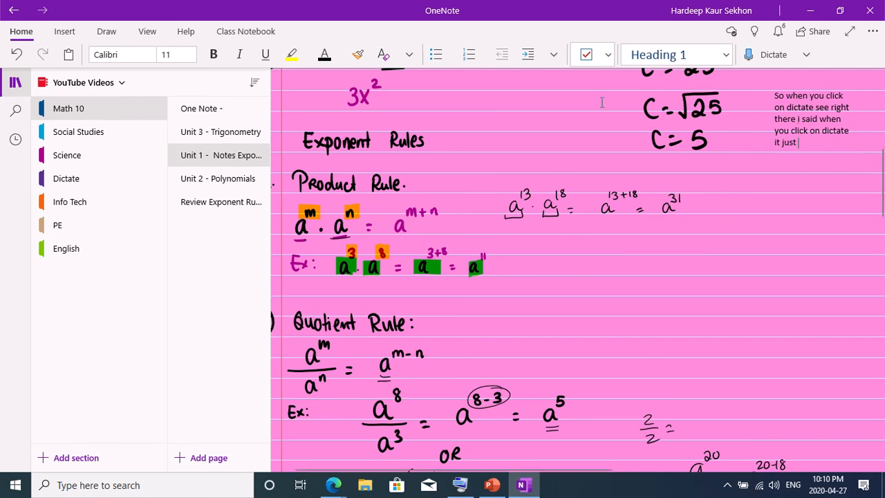
- Look through the rest of the page, from the Negative Exponent Rule to the last worked exponent example
scroll(615, 152, down, 10)
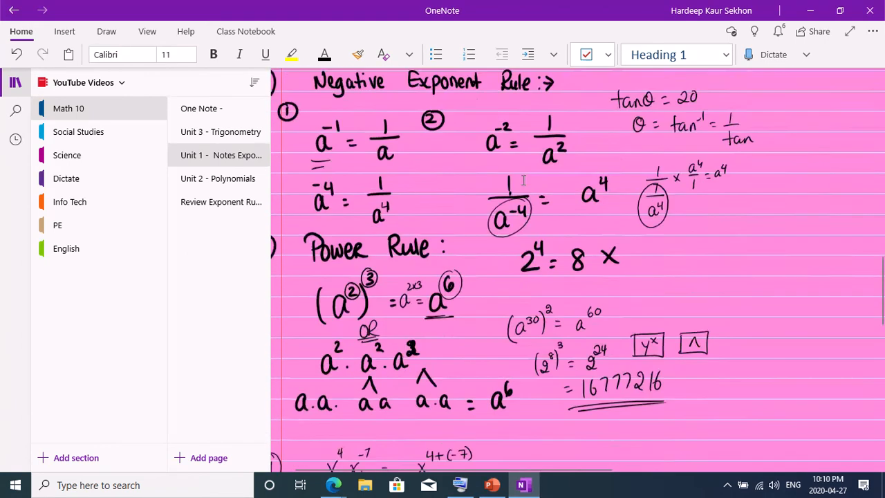
scroll(524, 181, down, 8)
scroll(334, 162, up, 3)
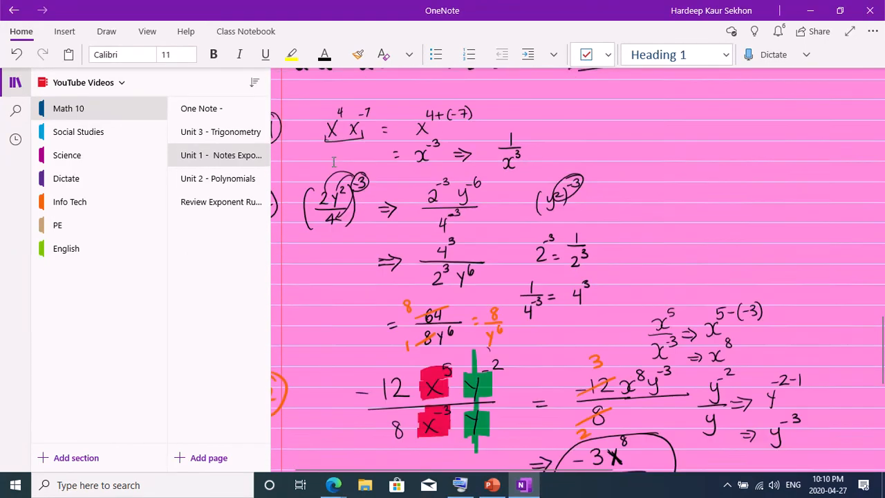
scroll(334, 162, up, 1)
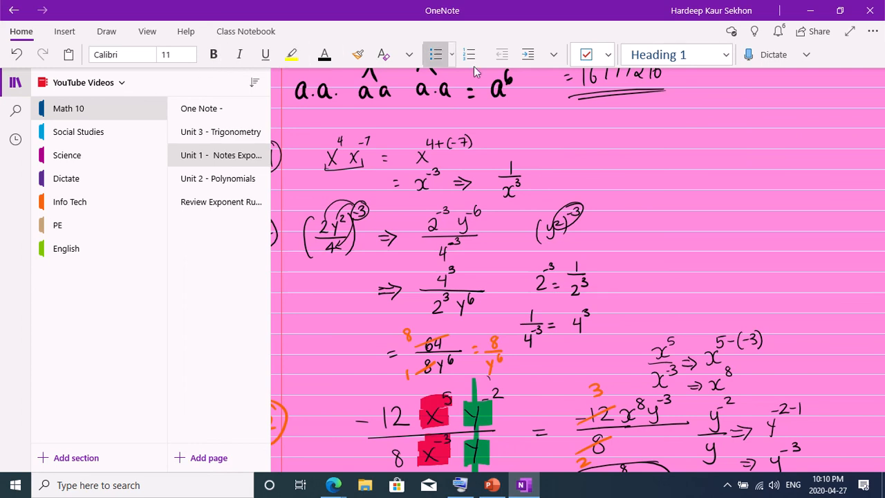
scroll(823, 168, down, 6)
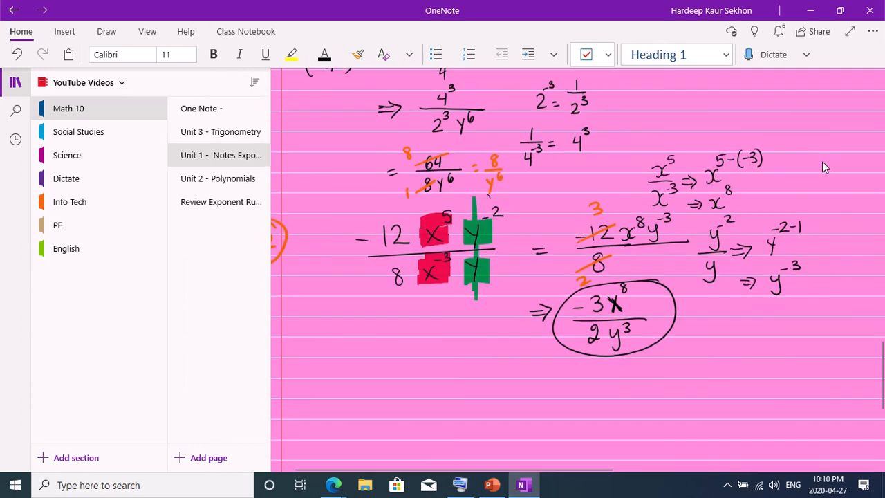
scroll(823, 168, down, 2)
scroll(403, 227, up, 4)
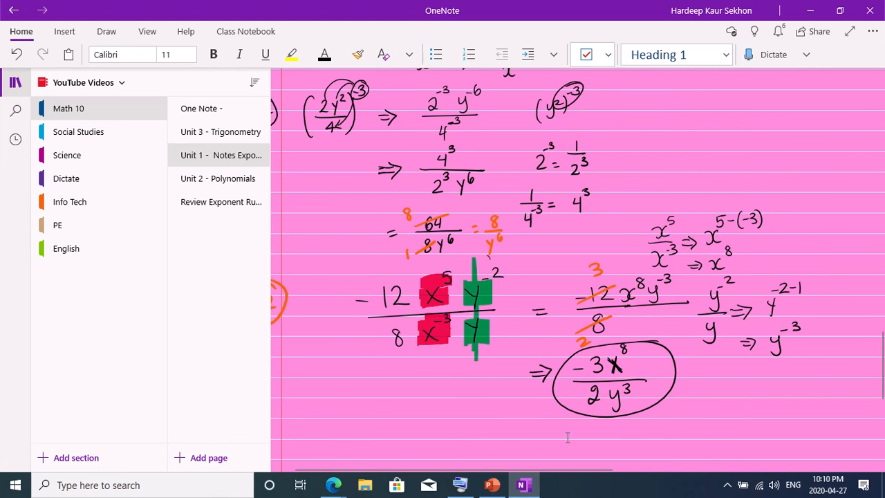
- Switch to PowerPoint and bring up its screen recording controls
click(493, 485)
mouse_move(476, 6)
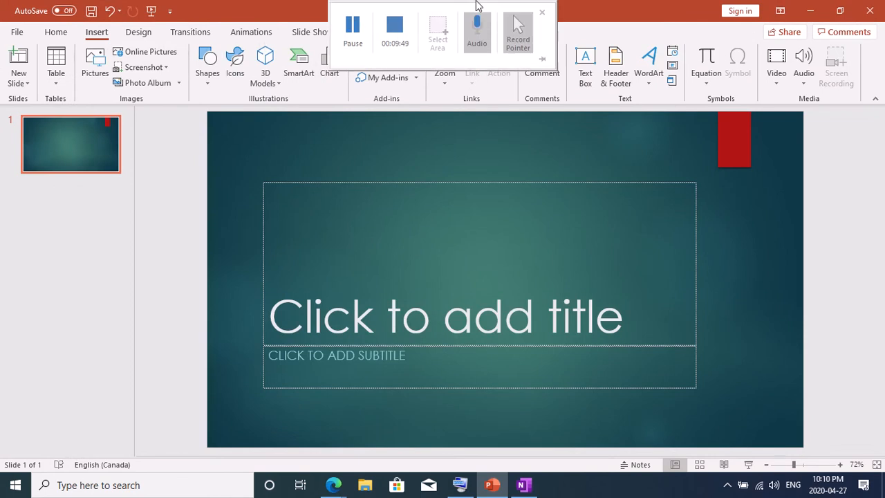